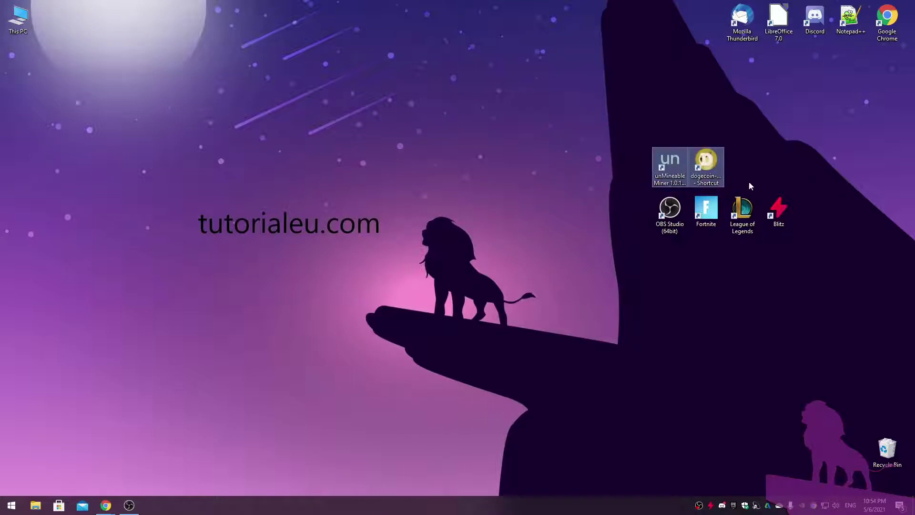
click(749, 137)
drag(750, 129, 621, 186)
click(540, 153)
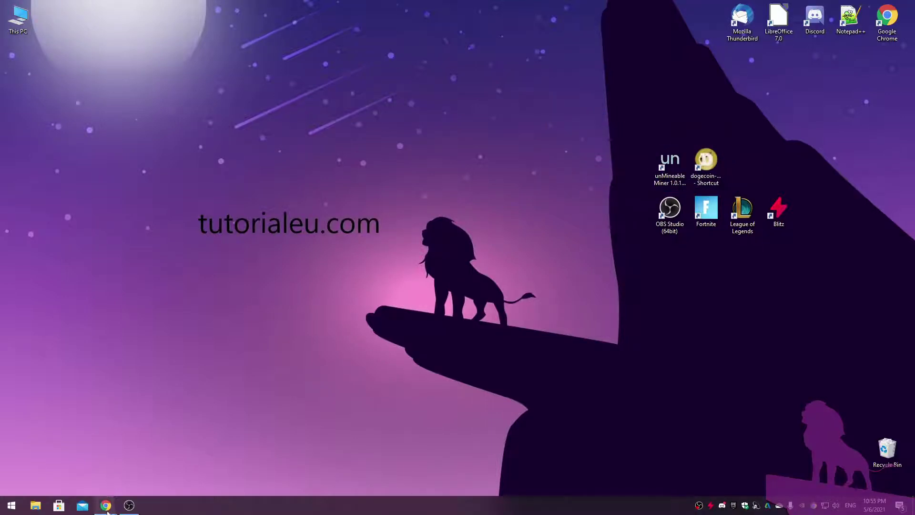
Switch to the Chrome window showing the unMineable website
mouse_move(108, 510)
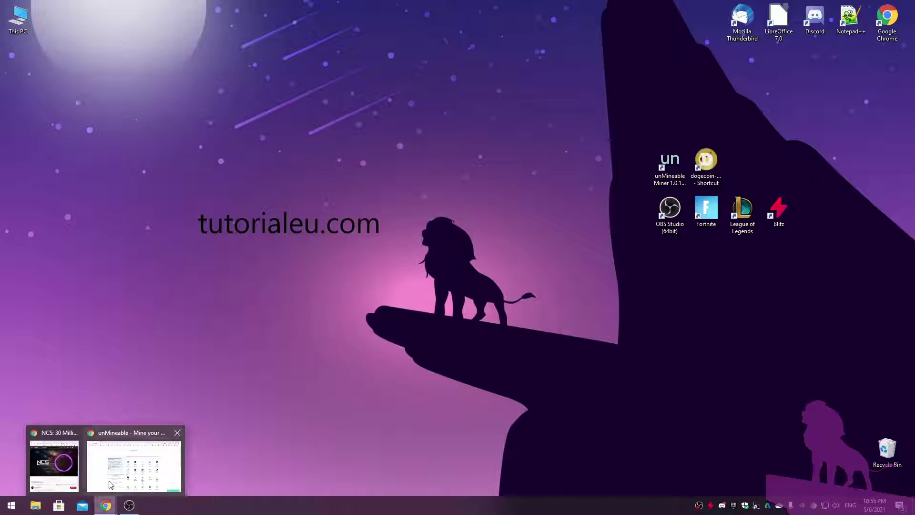
click(135, 473)
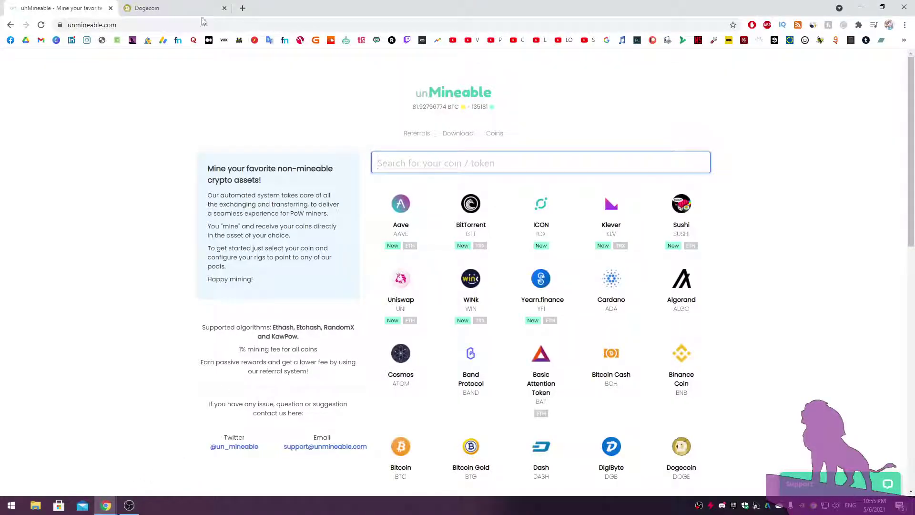
click(162, 5)
click(101, 9)
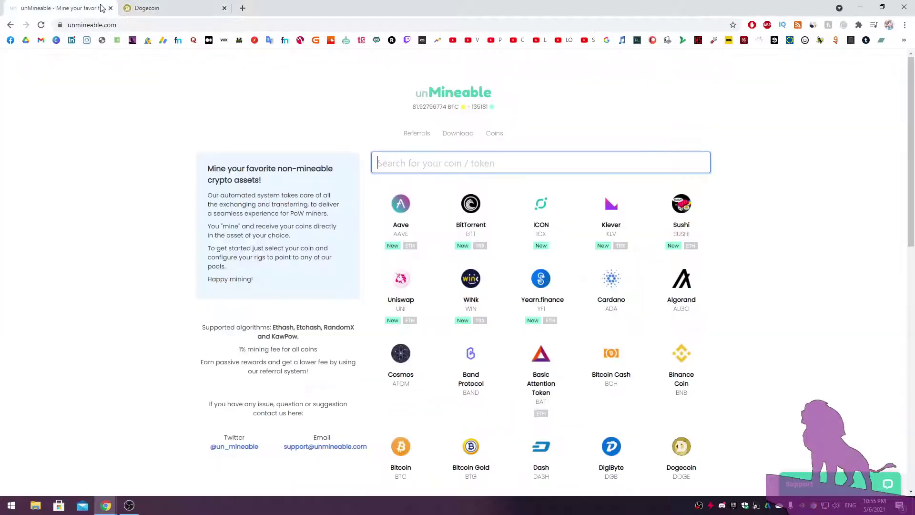
click(179, 6)
click(59, 7)
Reload the unMineable home page at unmineable.com
click(142, 28)
click(140, 29)
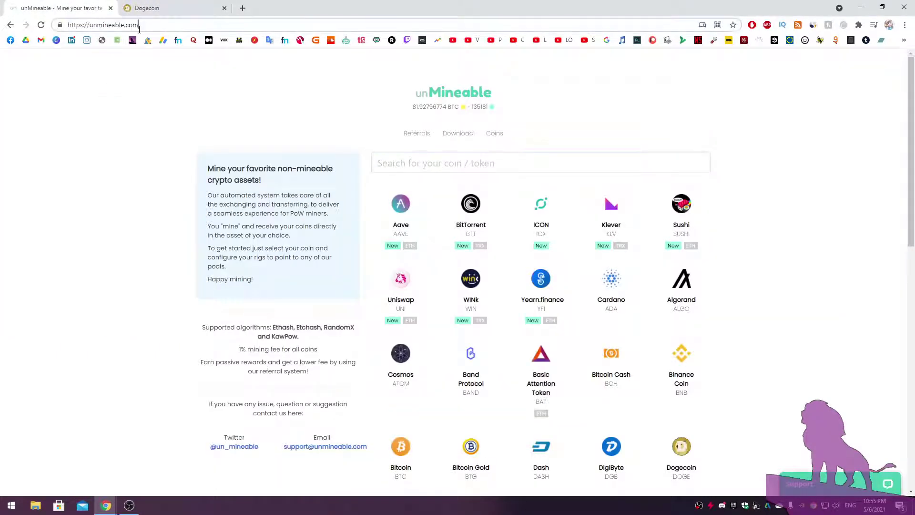
click(84, 139)
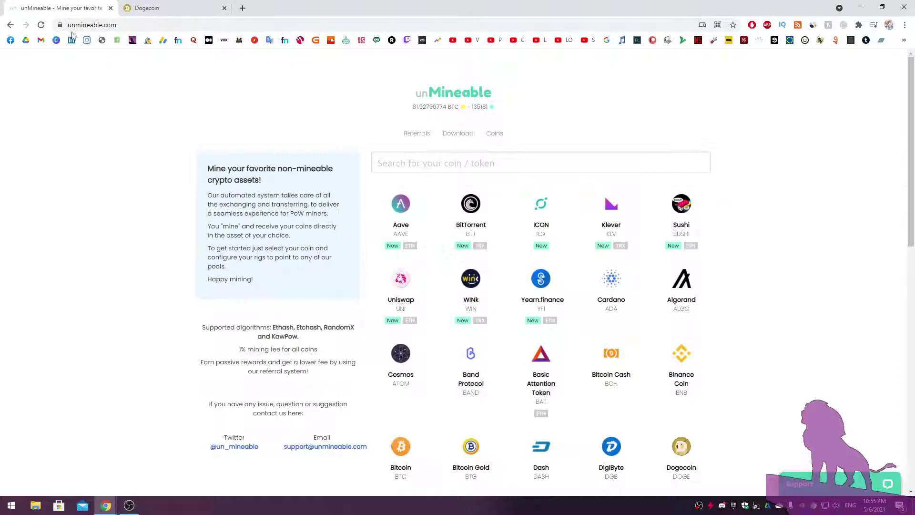
click(123, 26)
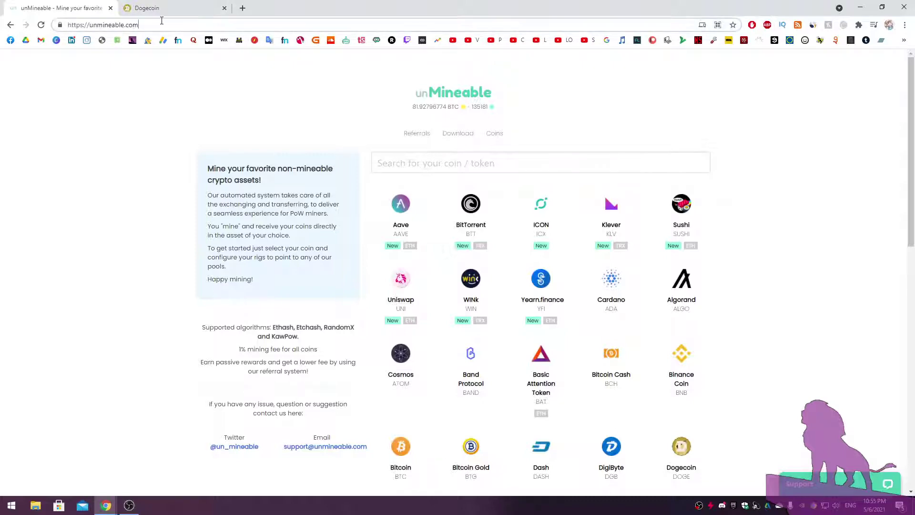
click(86, 161)
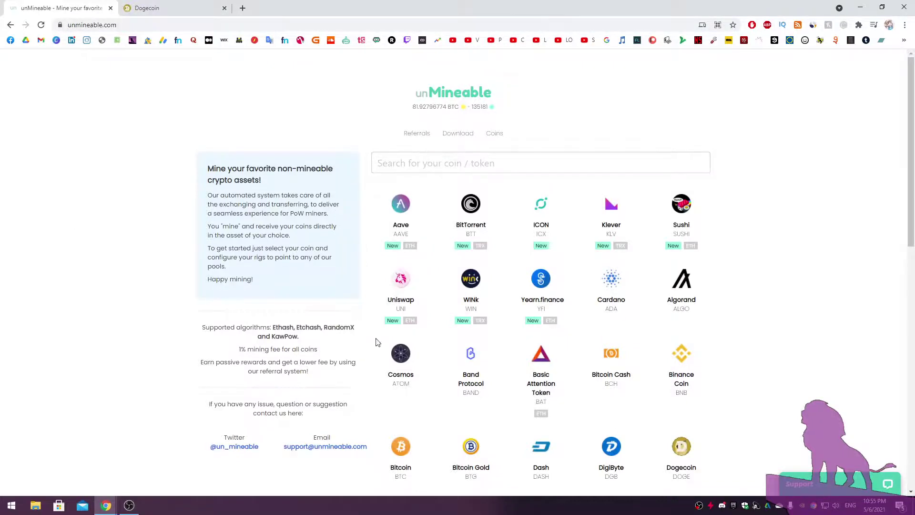
scroll(480, 271, down, 4)
scroll(480, 272, up, 4)
click(122, 24)
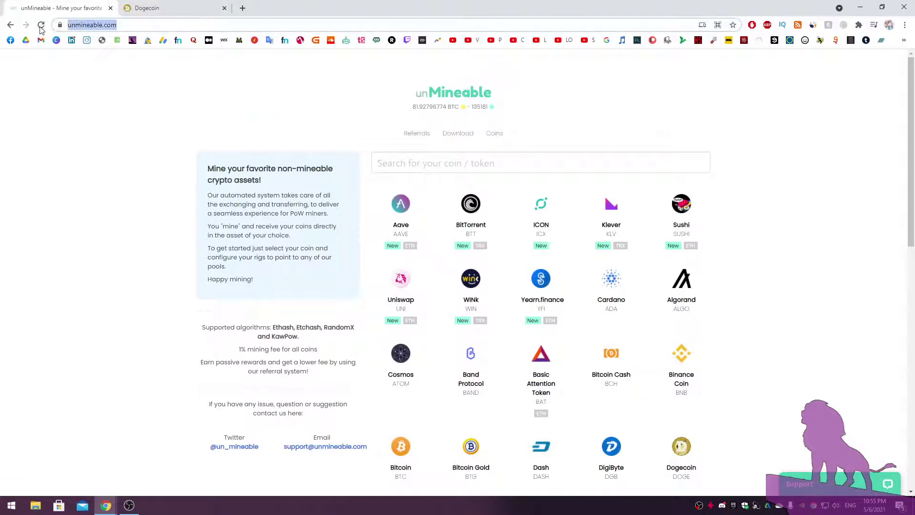
key(Return)
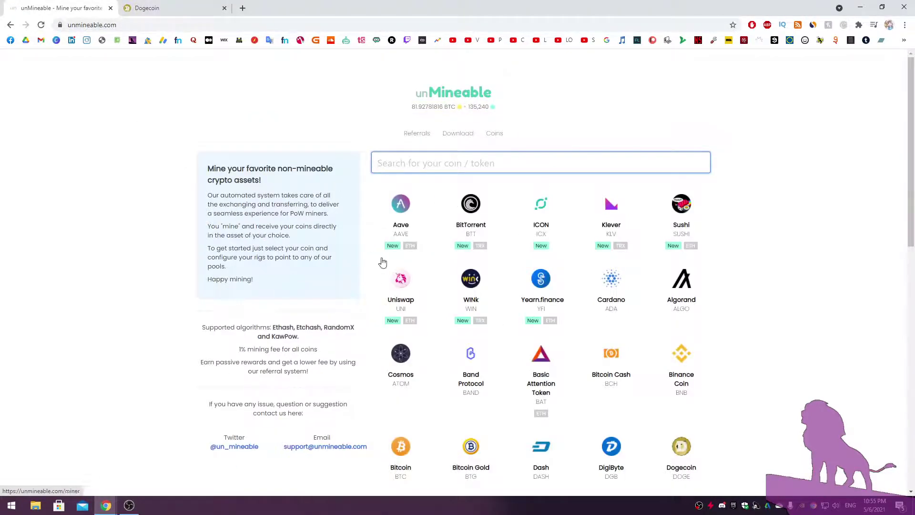
Browse unMineable's list of coins and open the Dogecoin (DOGE) mining page
scroll(503, 306, down, 5)
scroll(311, 245, up, 5)
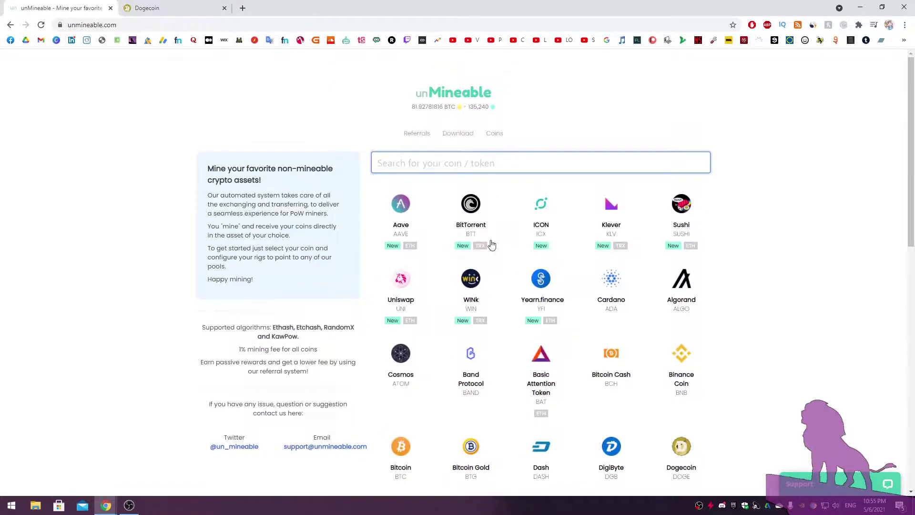
scroll(491, 286, down, 1)
scroll(429, 317, up, 1)
scroll(359, 315, down, 5)
scroll(256, 285, up, 4)
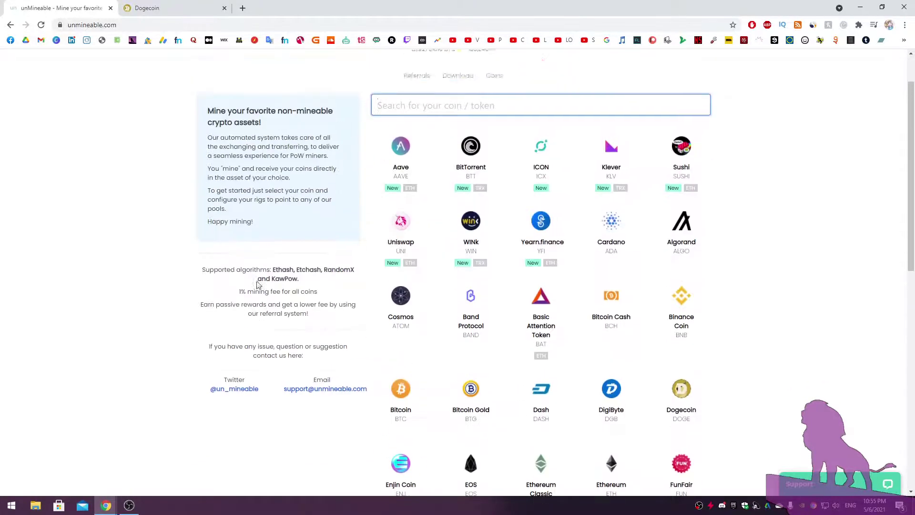
scroll(256, 285, down, 1)
click(684, 355)
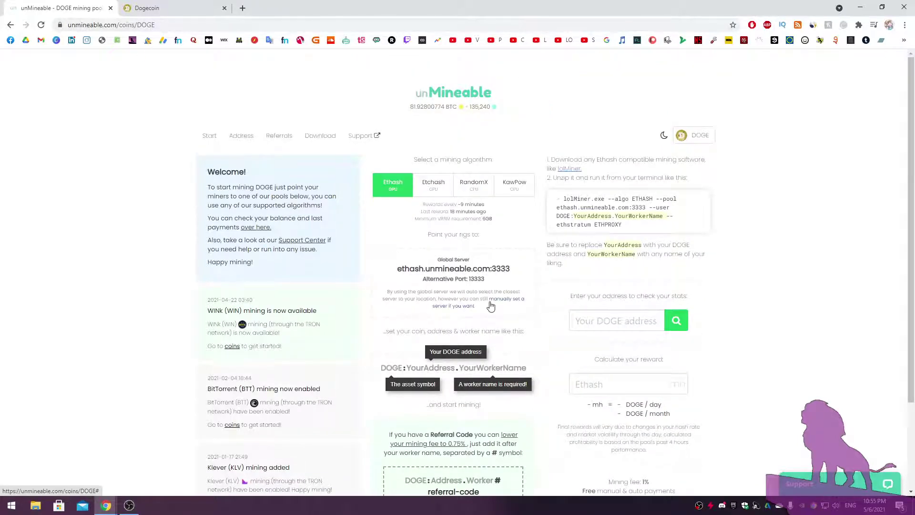
Open unMineable's miner download page from the DOGE page and look over the packed and unpacked versions
scroll(491, 305, down, 2)
scroll(465, 215, up, 2)
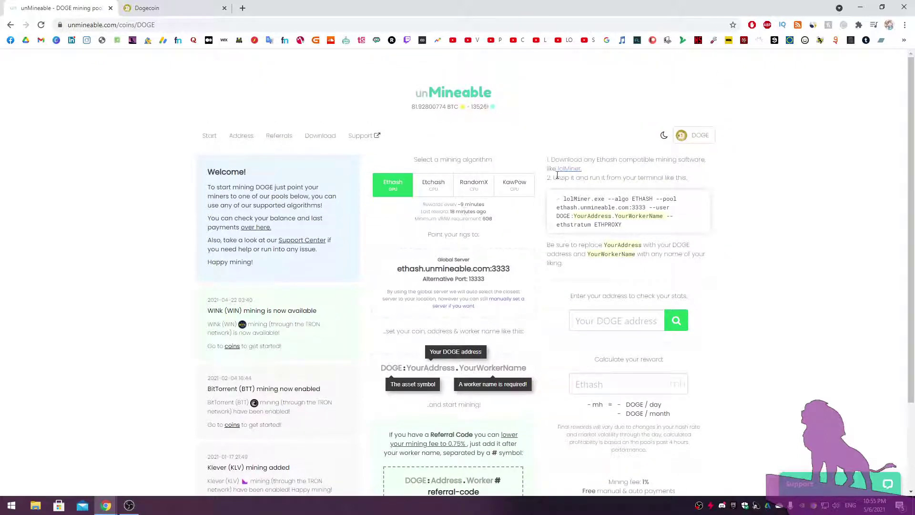
drag(554, 159, 710, 171)
click(690, 170)
click(323, 140)
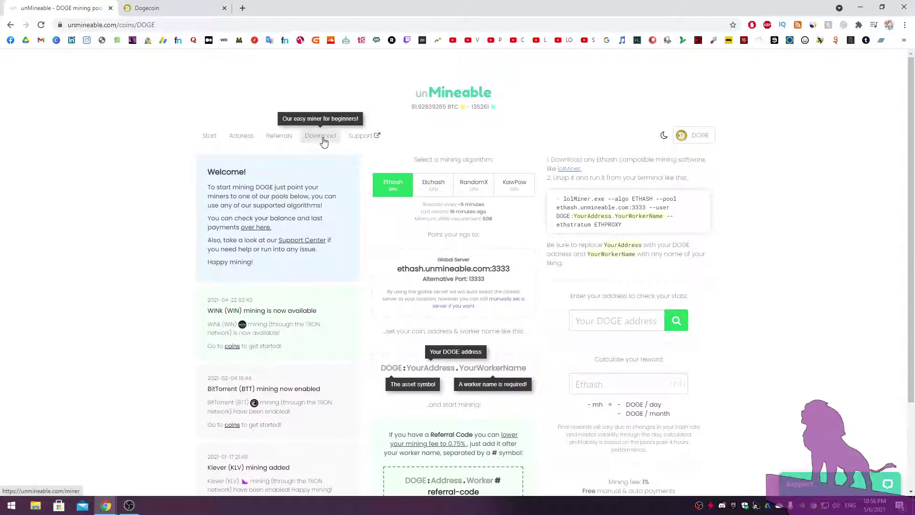
scroll(245, 231, down, 3)
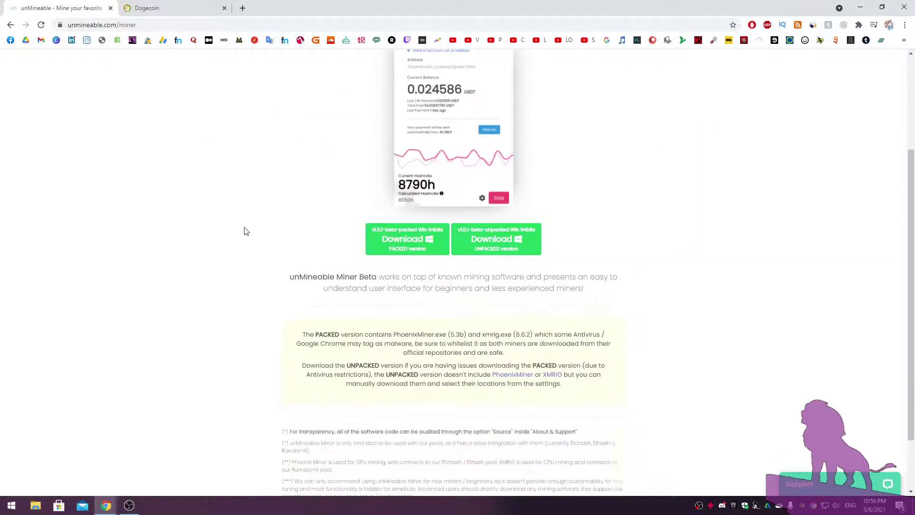
scroll(245, 231, up, 3)
scroll(275, 240, down, 1)
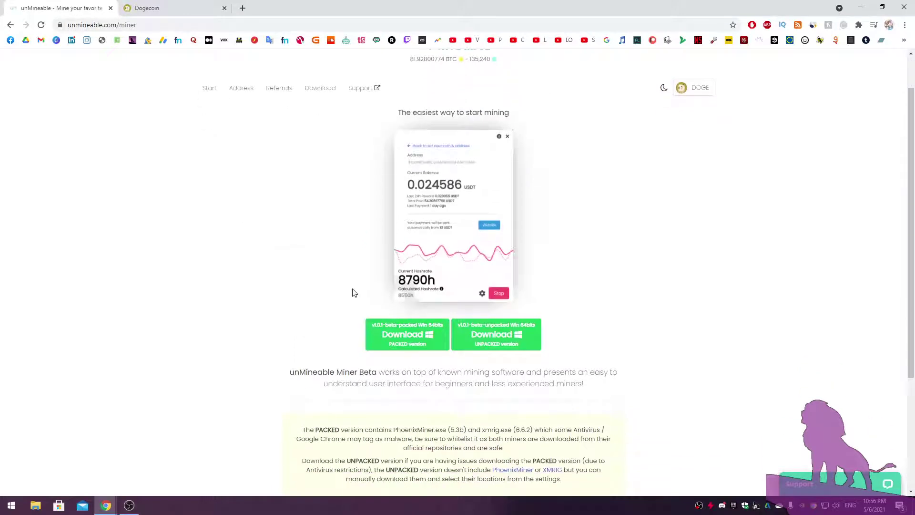
scroll(353, 292, up, 1)
scroll(352, 292, down, 2)
scroll(381, 309, up, 2)
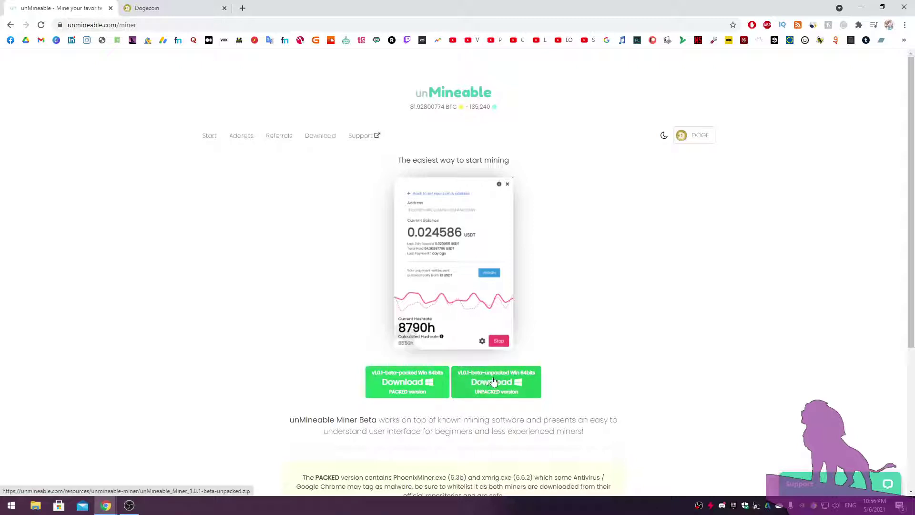
right_click(413, 389)
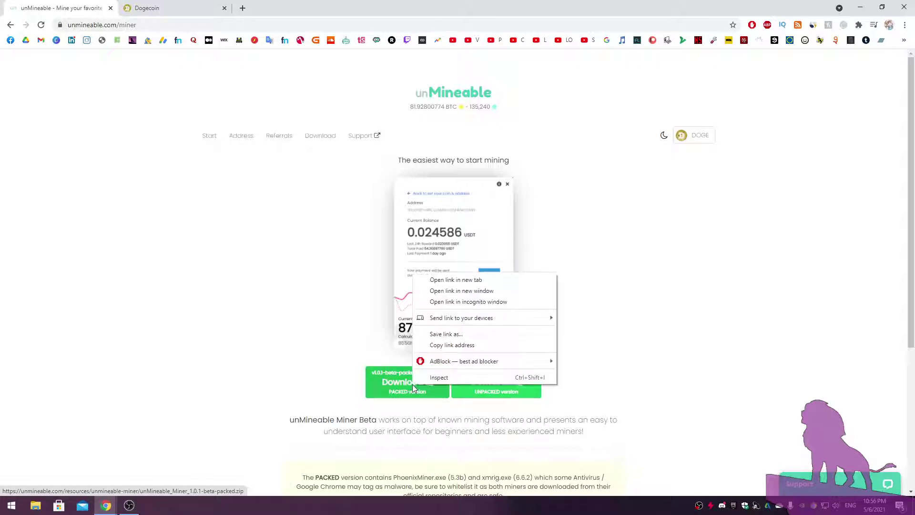
click(465, 335)
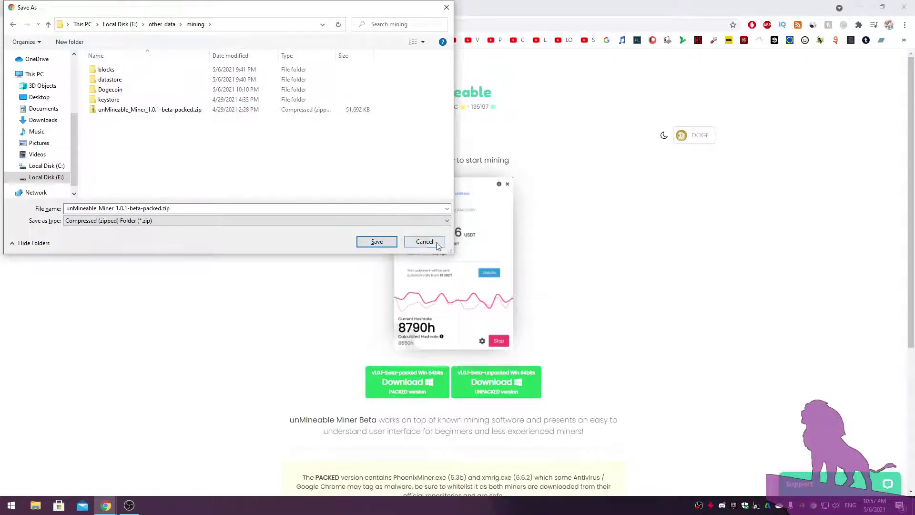
click(232, 22)
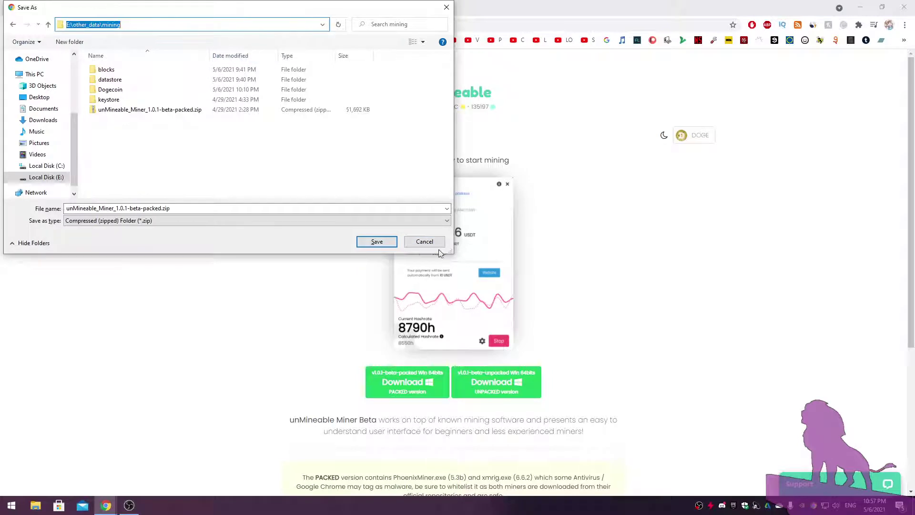
click(424, 242)
Switch to File Explorer and select unMineable_Miner_1.0.1-beta-packed.zip in the E:\other_data\mining folder
key(alt+Tab)
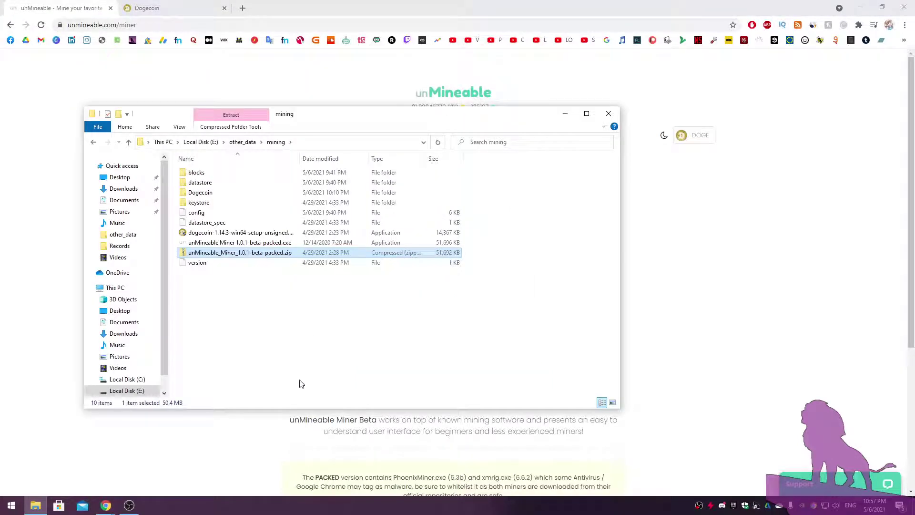
right_click(221, 255)
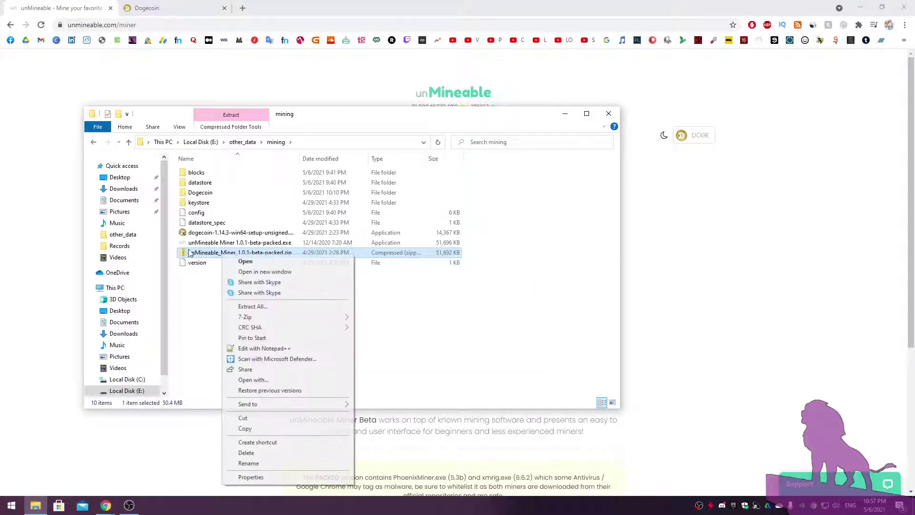
click(188, 310)
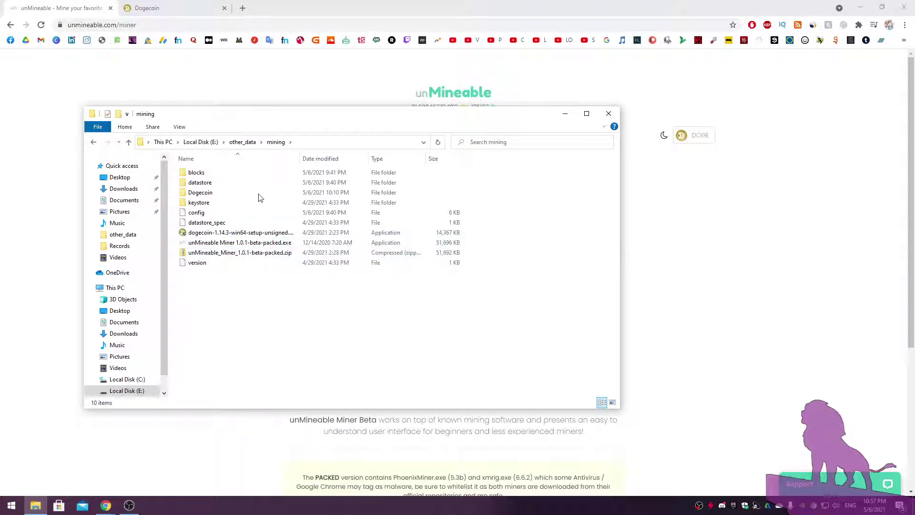
click(329, 142)
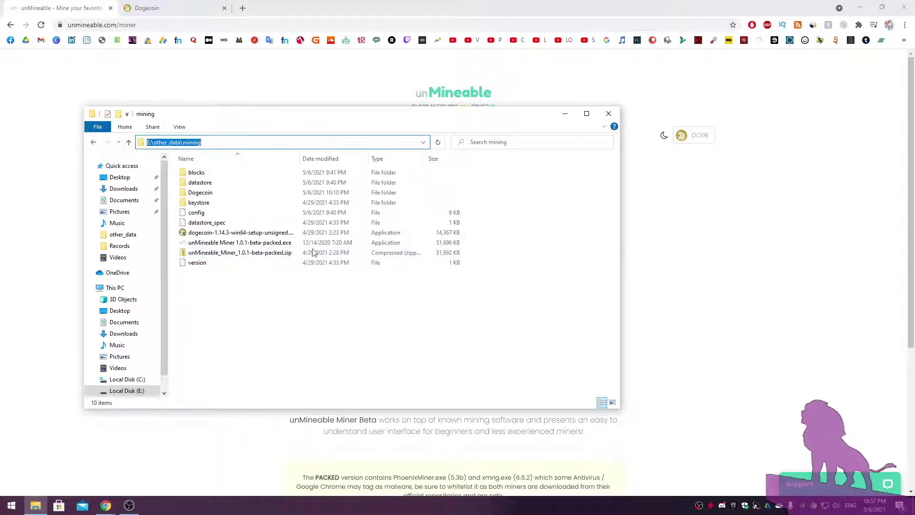
click(294, 342)
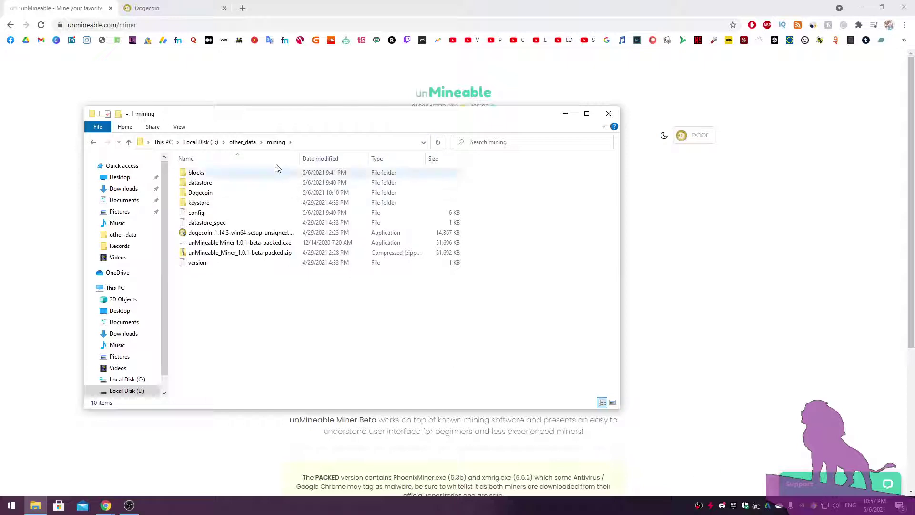
click(323, 142)
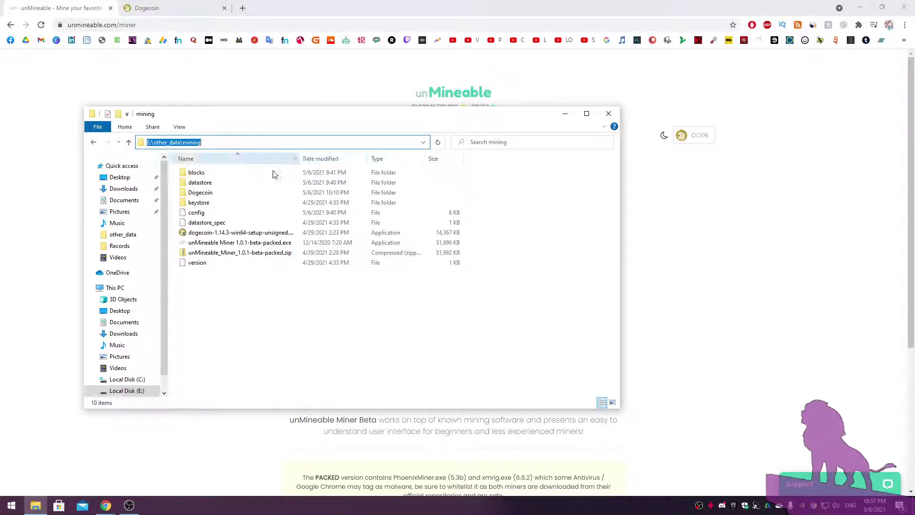
click(286, 317)
click(255, 262)
click(261, 254)
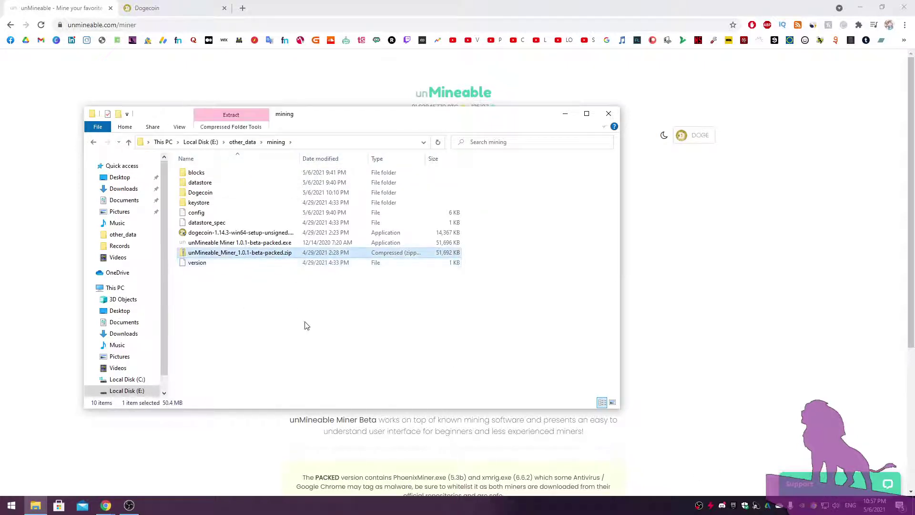
Search Windows for "antivi", open Virus & threat protection, and move its window off the folder list
key(super)
text(antivi)
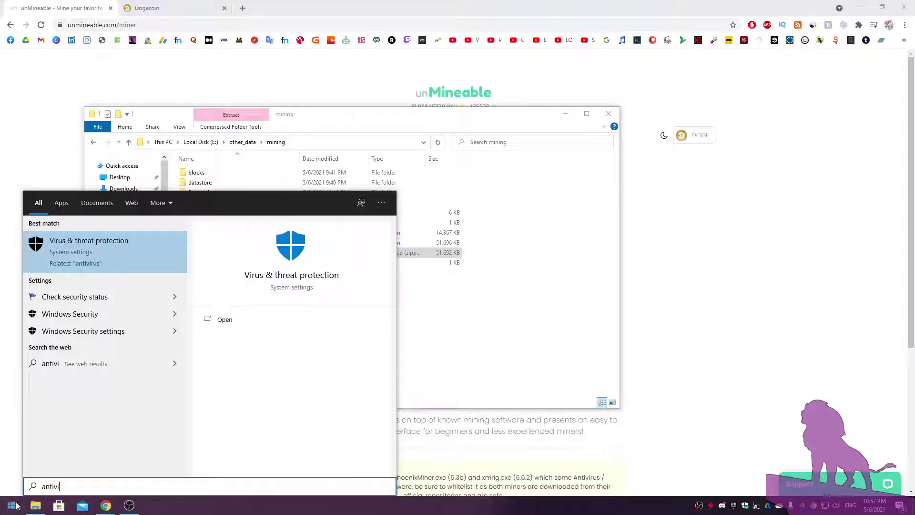
click(100, 250)
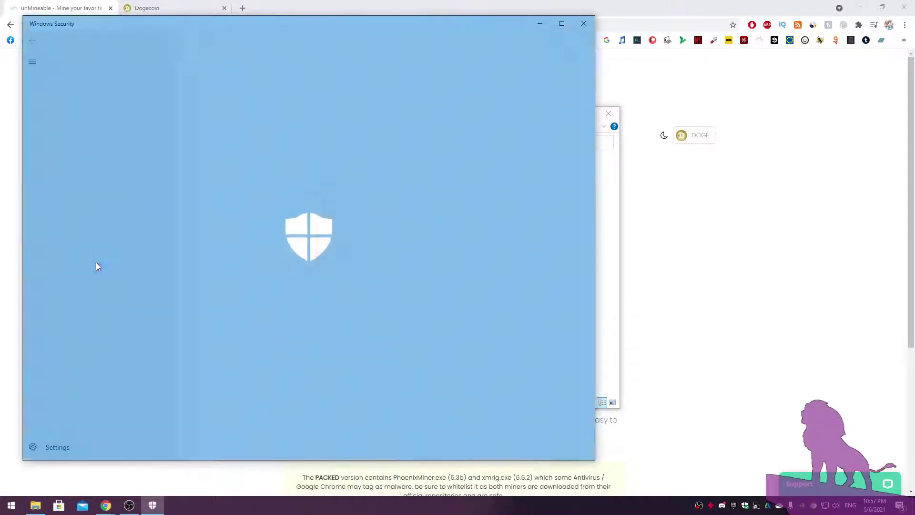
drag(374, 18, 587, 25)
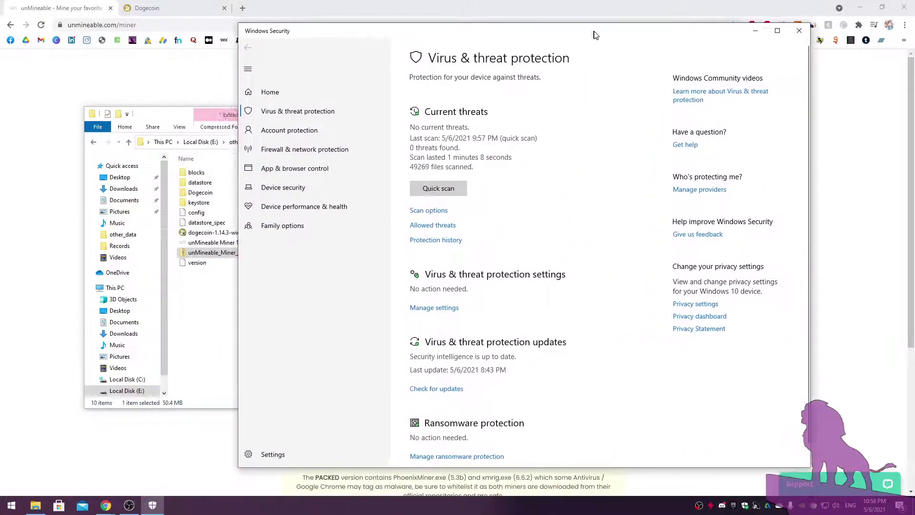
Open the antivirus exclusions list from the Virus & threat protection settings, check it, and close Windows Security
scroll(482, 307, down, 1)
scroll(470, 319, up, 1)
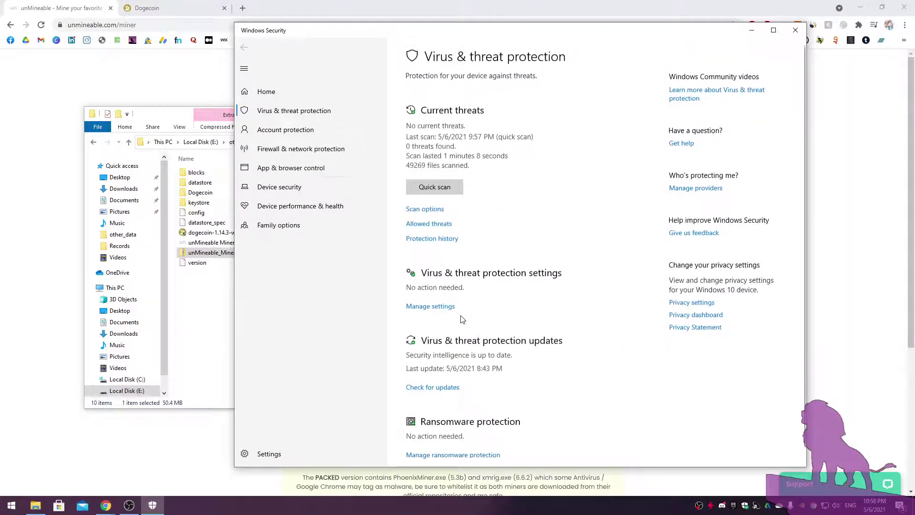
scroll(478, 265, down, 1)
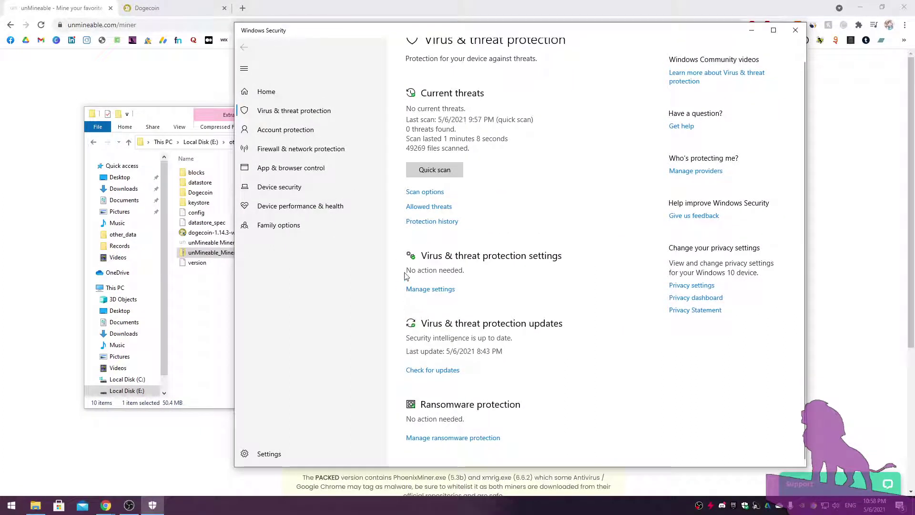
scroll(427, 295, up, 1)
click(430, 305)
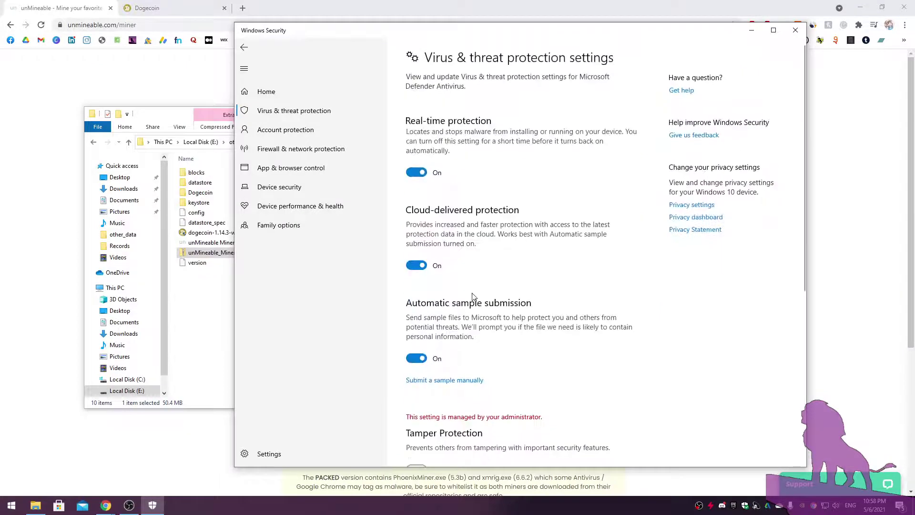
scroll(536, 248, down, 5)
scroll(536, 248, up, 2)
scroll(501, 281, down, 2)
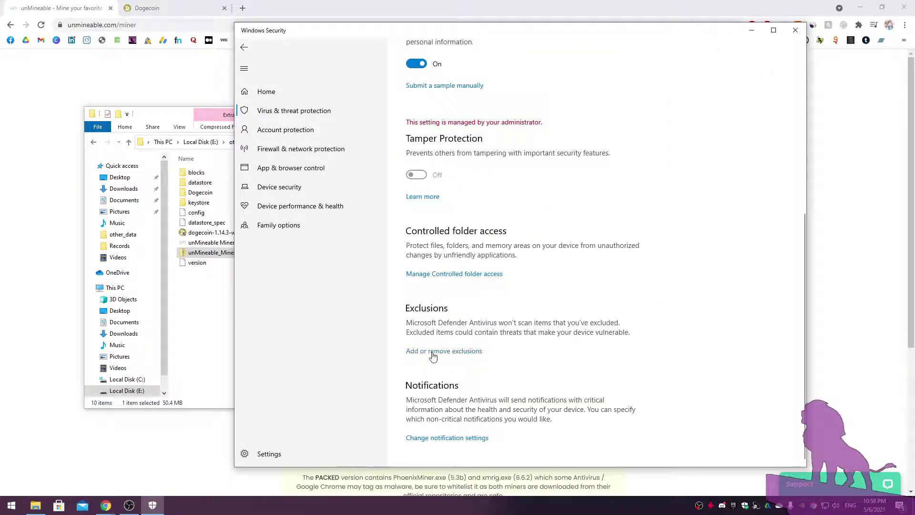
click(431, 352)
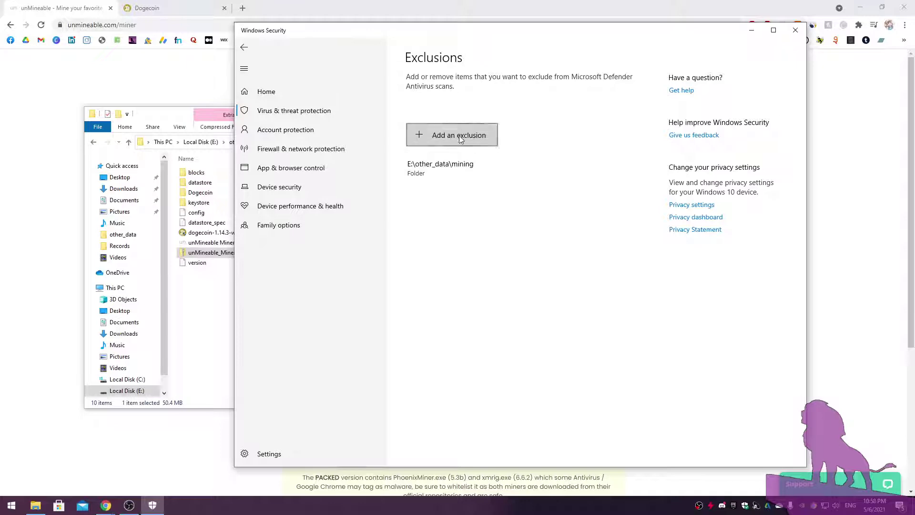
click(795, 30)
Widen the file list's Name column in the mining folder and launch unMineable Miner 1.0.1-beta-packed.exe
drag(398, 117, 420, 112)
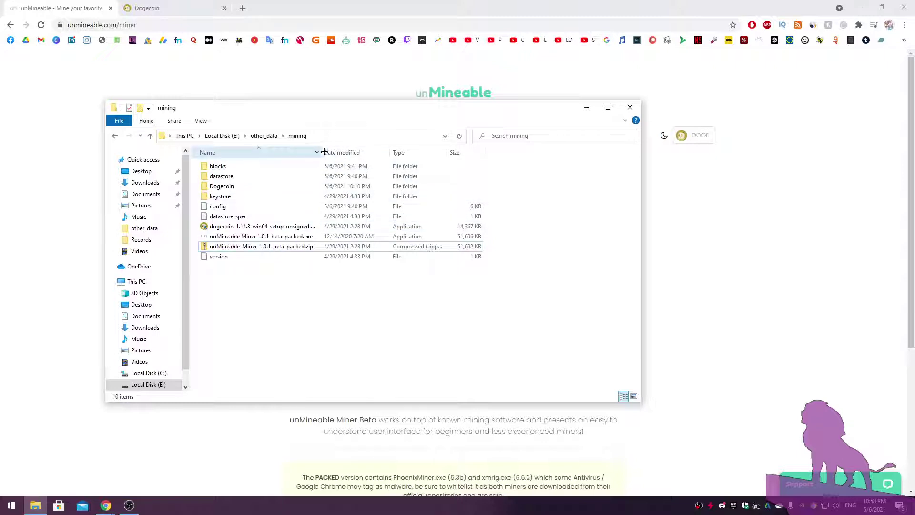
drag(324, 151, 383, 152)
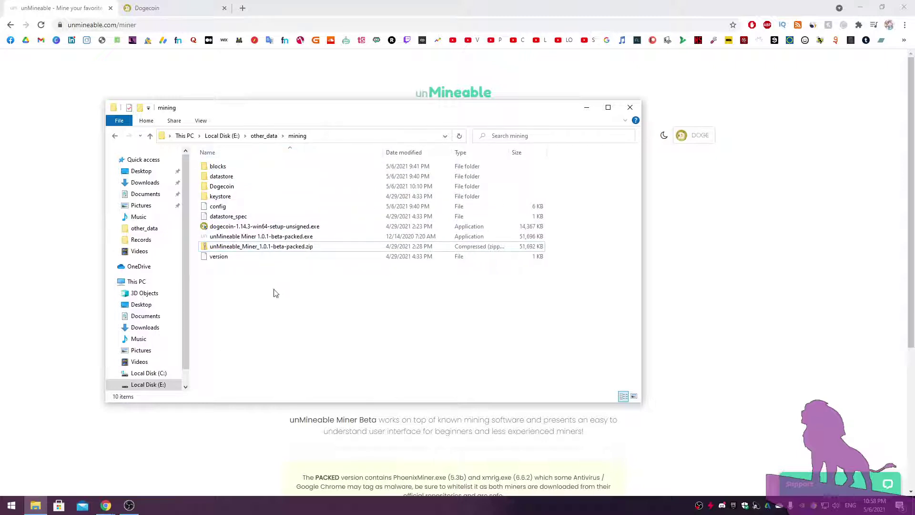
click(262, 245)
click(248, 237)
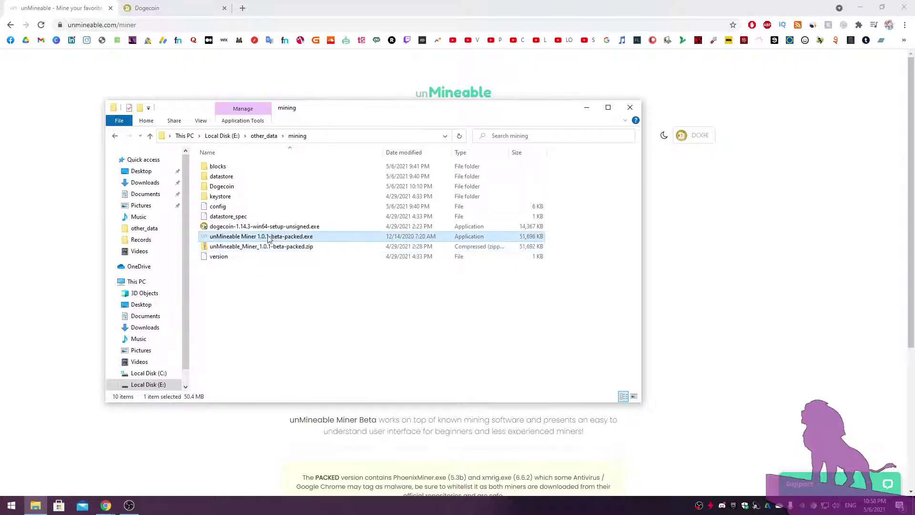
double_click(293, 236)
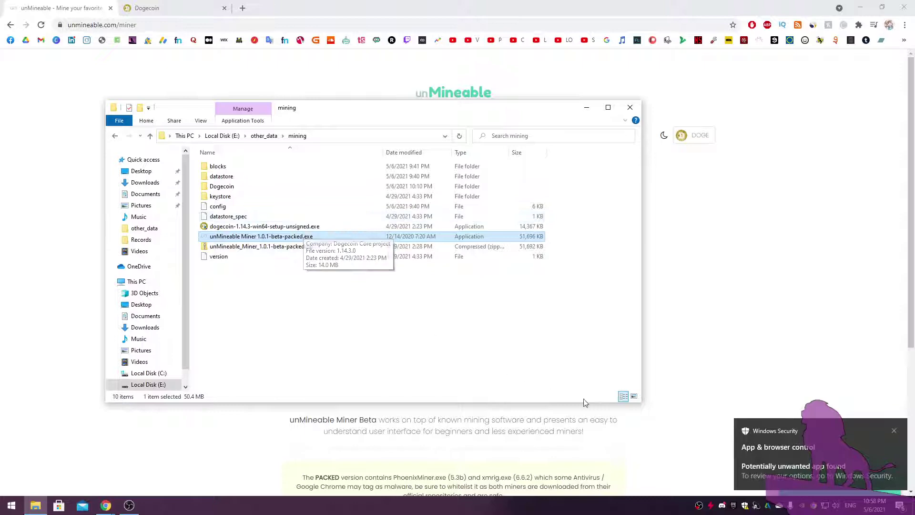
Open the Windows Security threat alert and allow Misleading:MacOS/CoinMiner.BC!MTB on the device
click(785, 471)
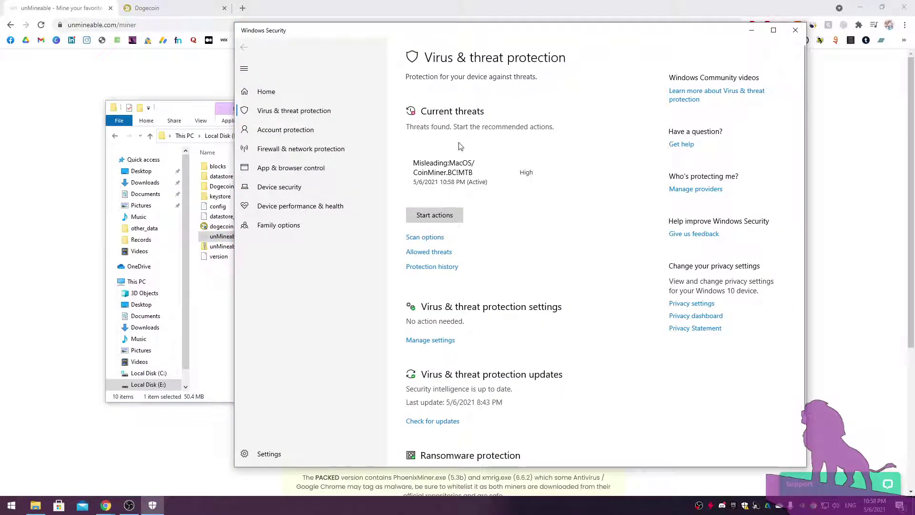
click(512, 177)
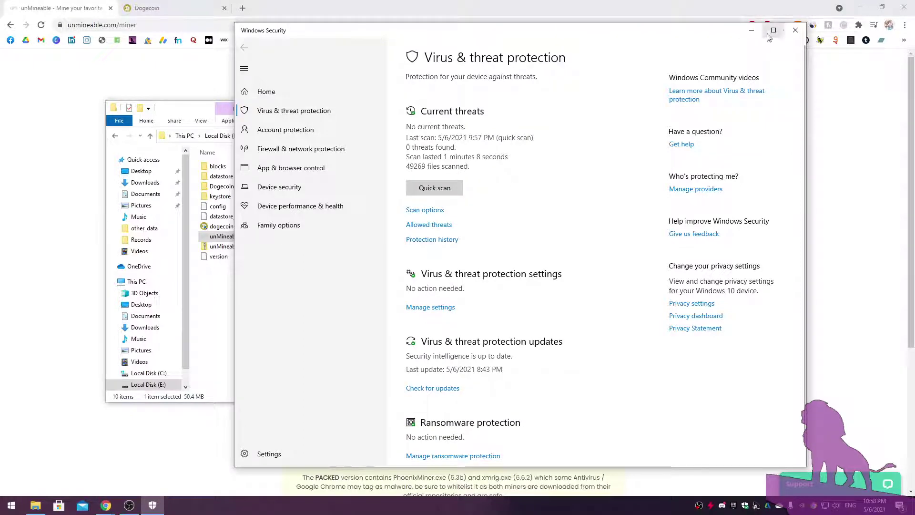
click(795, 30)
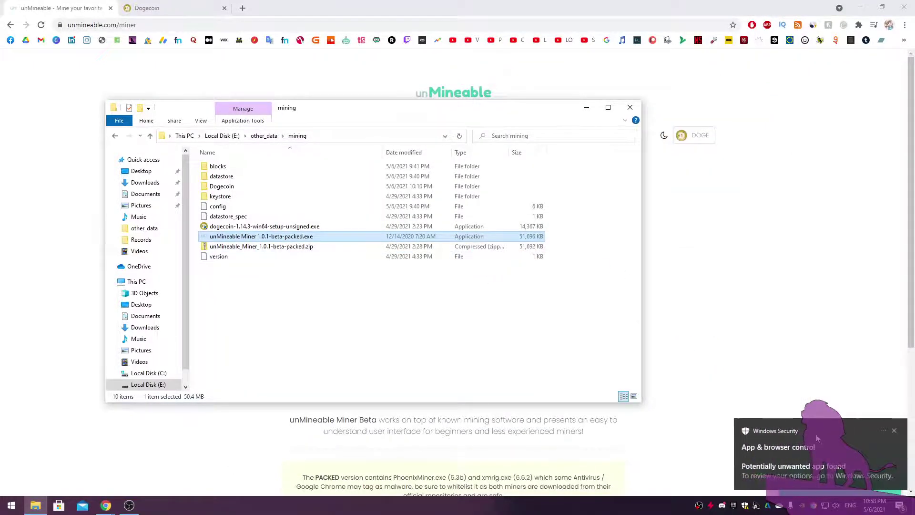
click(803, 470)
click(443, 155)
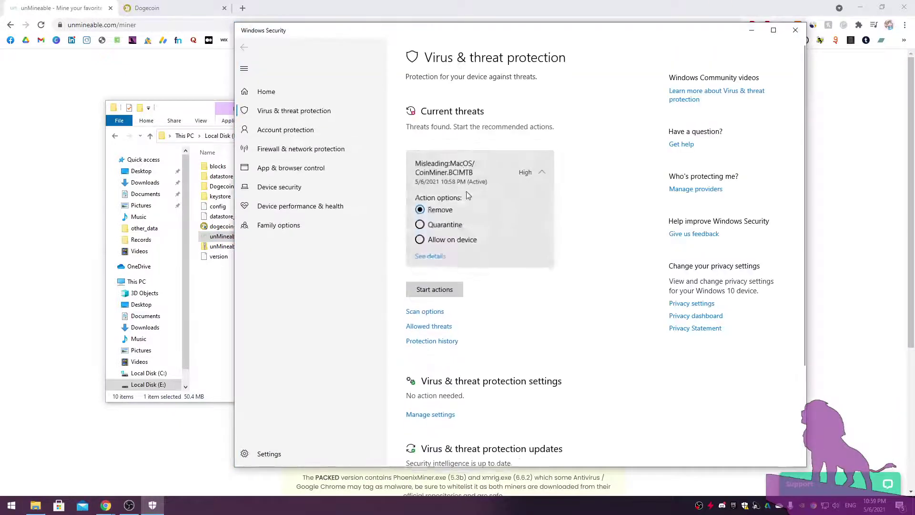
click(439, 240)
click(434, 291)
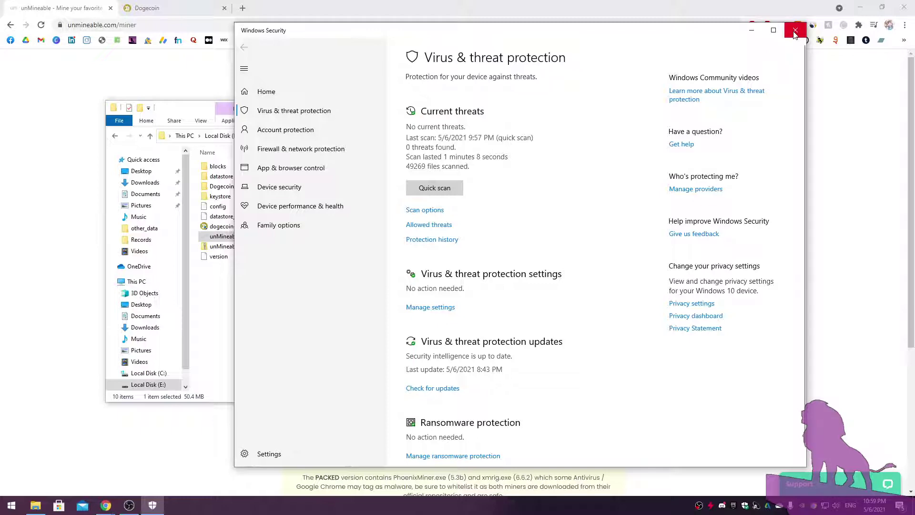
Allow the App:XMRigMiner threat on the device in Windows Security
click(658, 40)
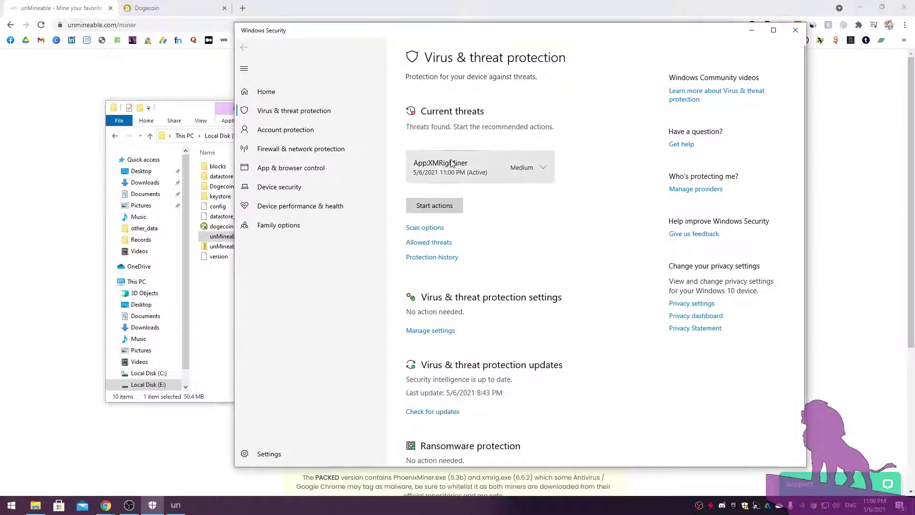
click(530, 172)
click(450, 247)
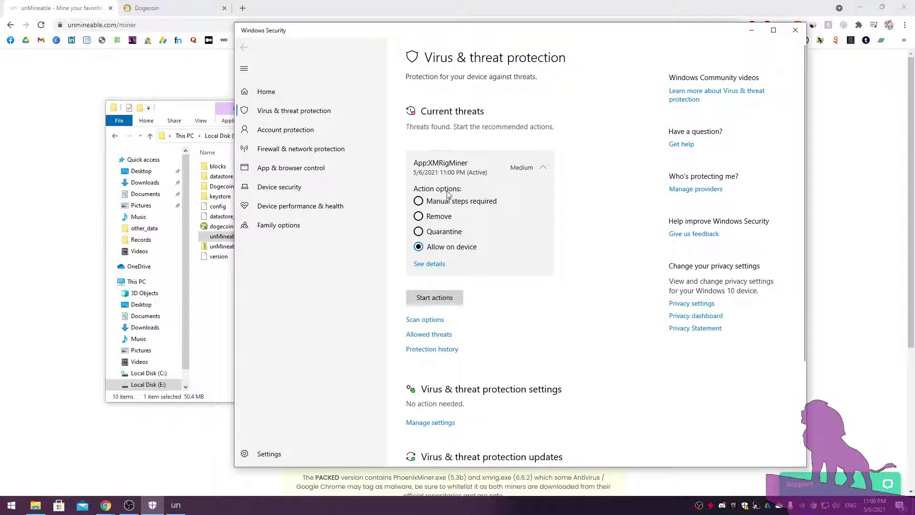
click(431, 297)
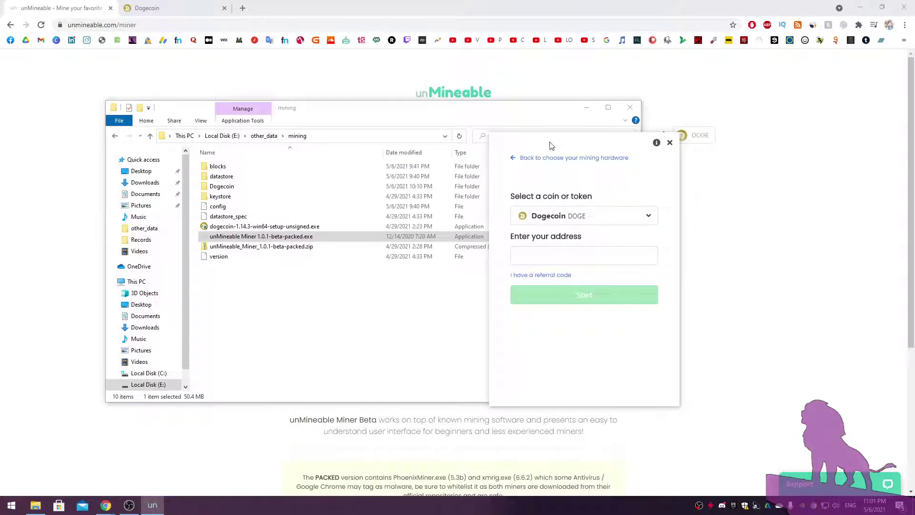
Browse the miner's coin list, filter it by "Do", select Dogecoin (DOGE), and shift the miner window slightly
click(548, 220)
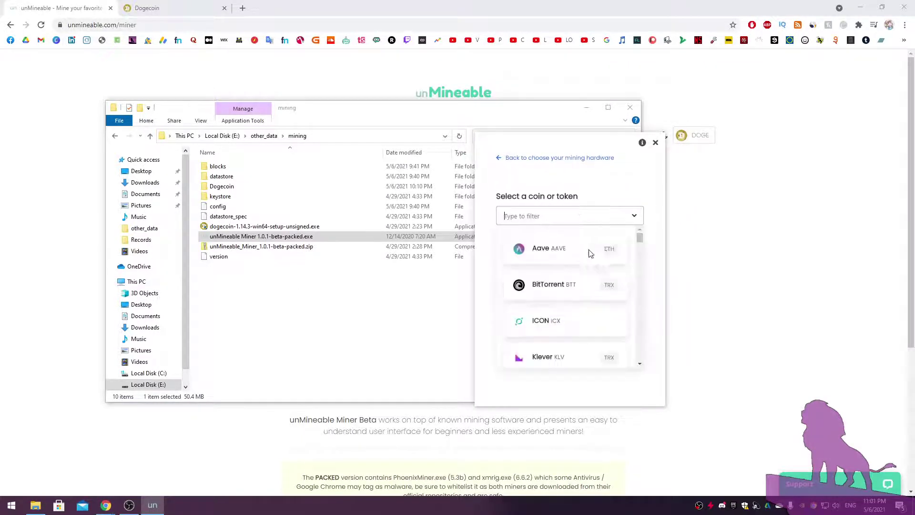
scroll(613, 304, down, 2)
scroll(613, 304, down, 3)
click(597, 229)
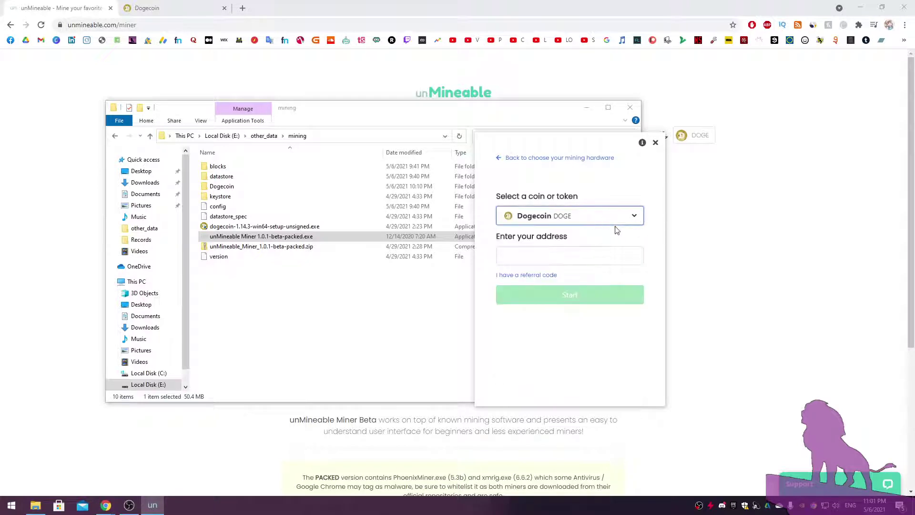
click(592, 219)
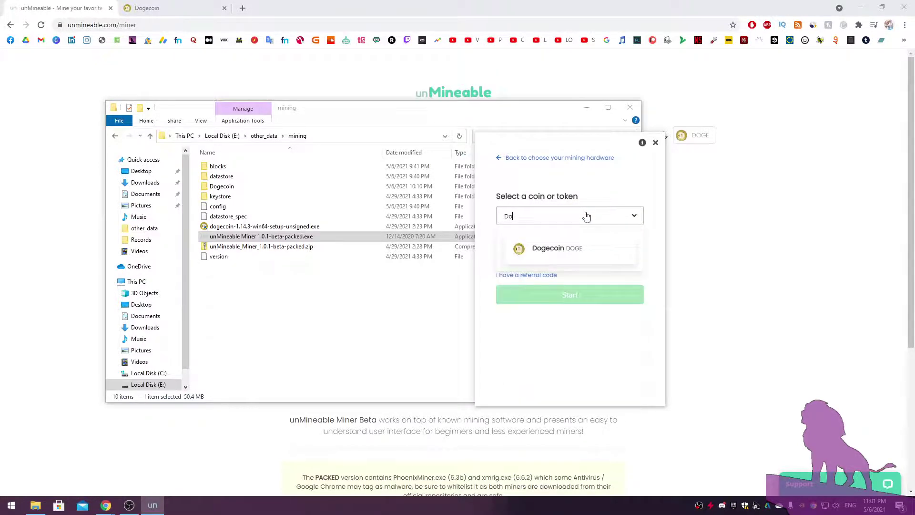
click(578, 249)
click(557, 254)
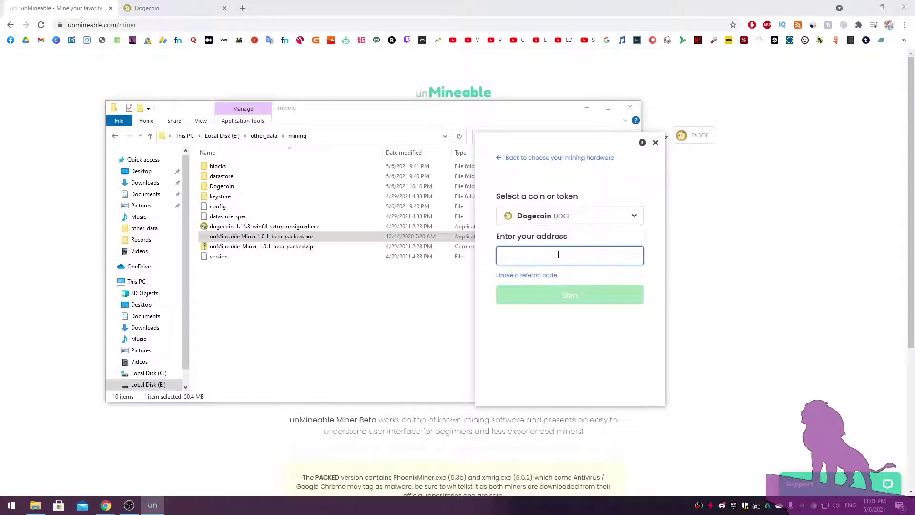
triple_click(499, 239)
click(525, 221)
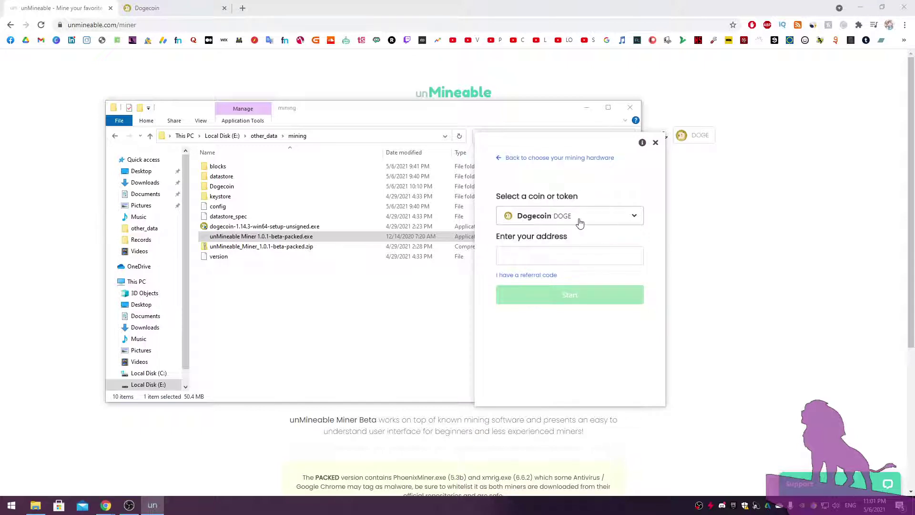
drag(585, 142, 591, 146)
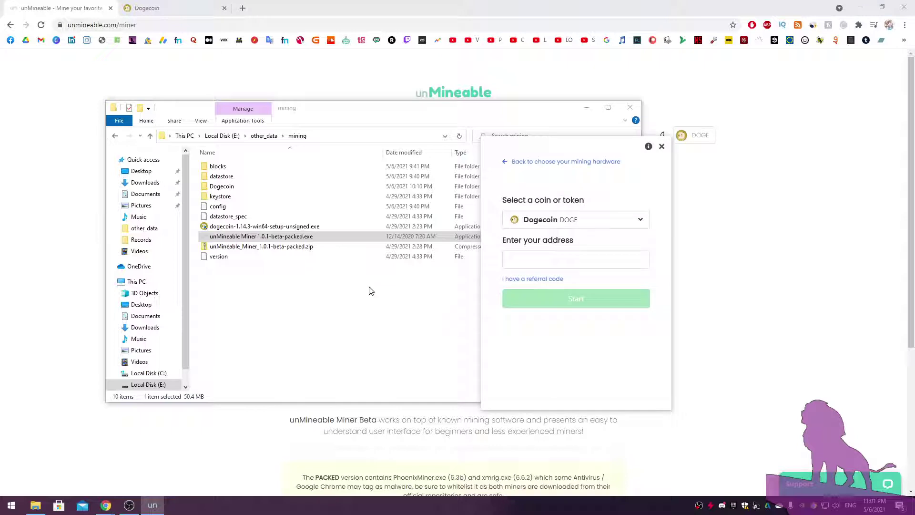
Switch to the dogecoin.com page in Chrome, find the wallet options, and download Dogecoin Core for Windows 64-bit
click(166, 6)
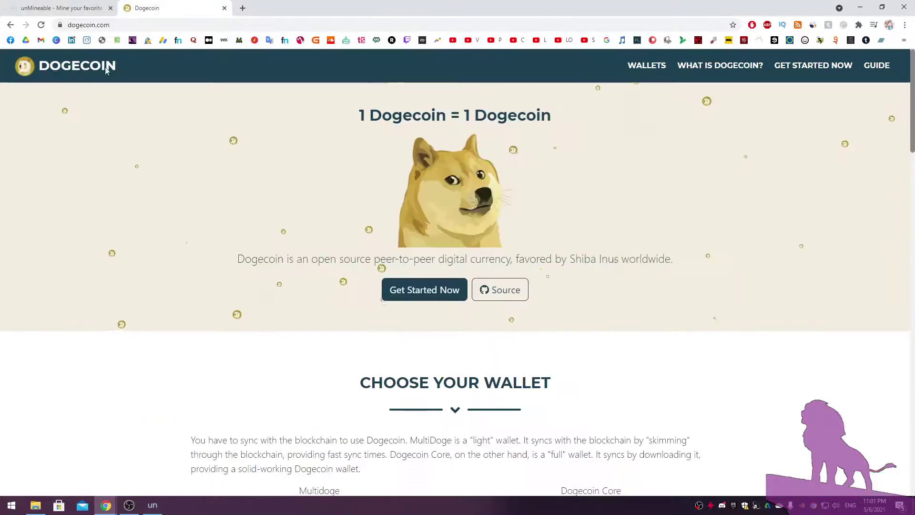
click(145, 26)
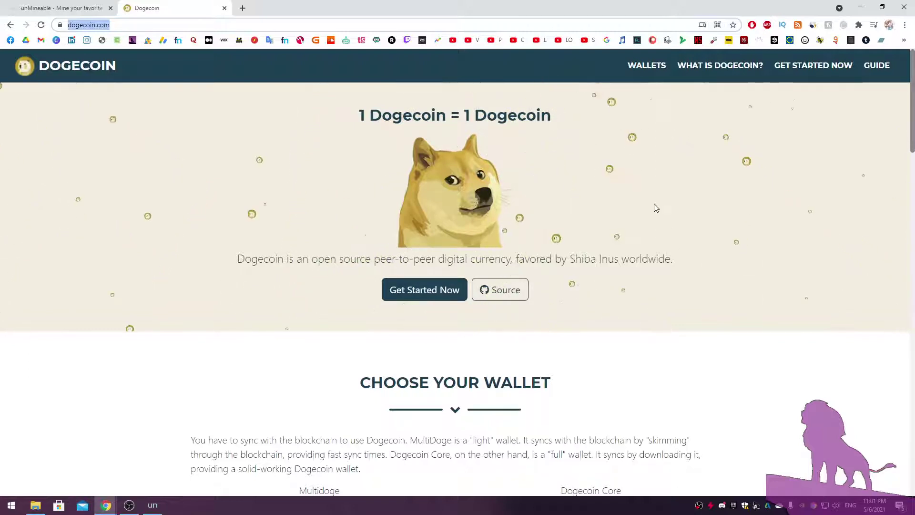
scroll(653, 206, down, 7)
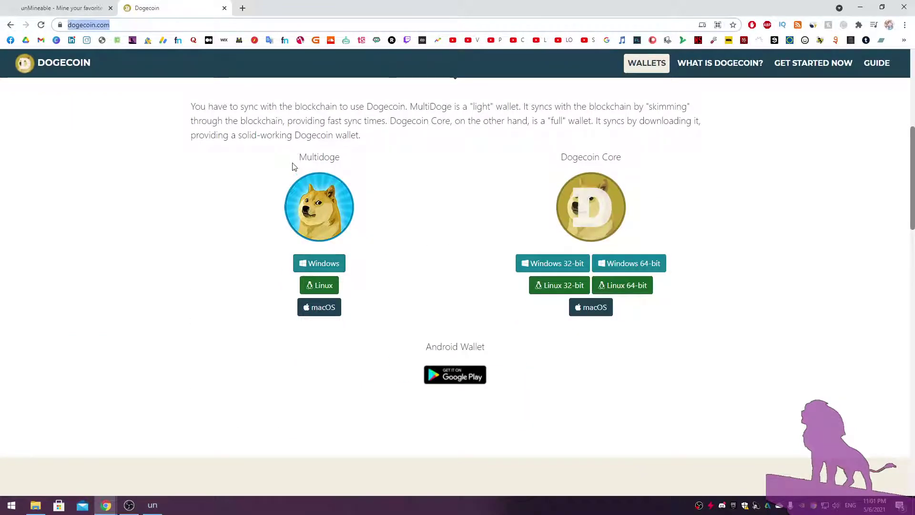
drag(562, 155, 635, 158)
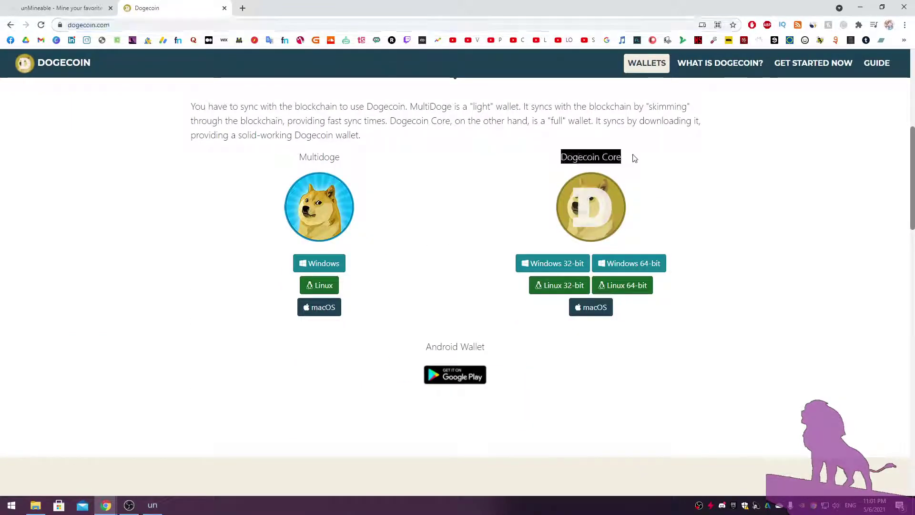
click(634, 158)
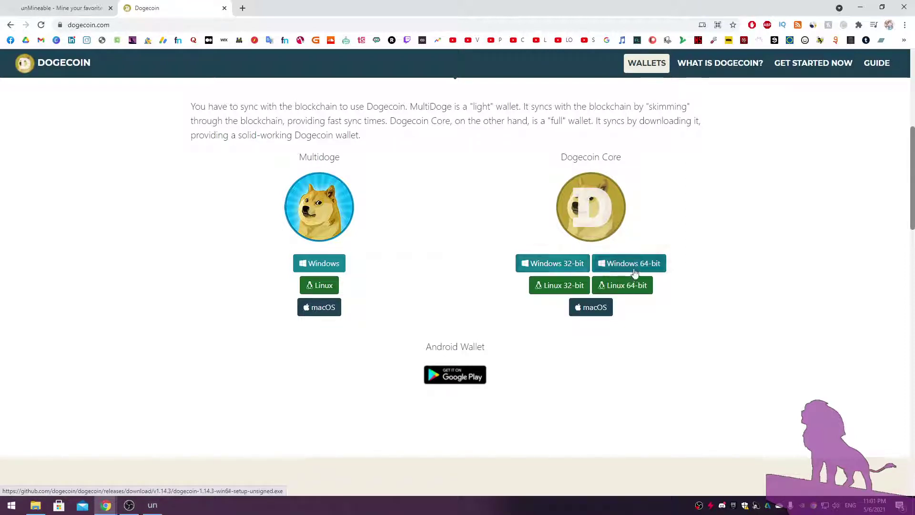
click(618, 270)
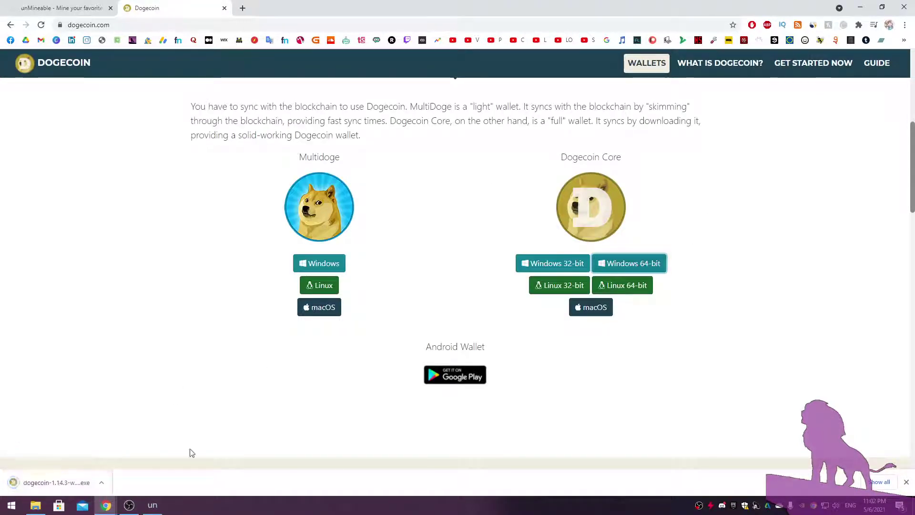
Start saving the Windows 64-bit Dogecoin Core installer link under a chosen location and set the destination folder to E:\other_data\mining
right_click(629, 264)
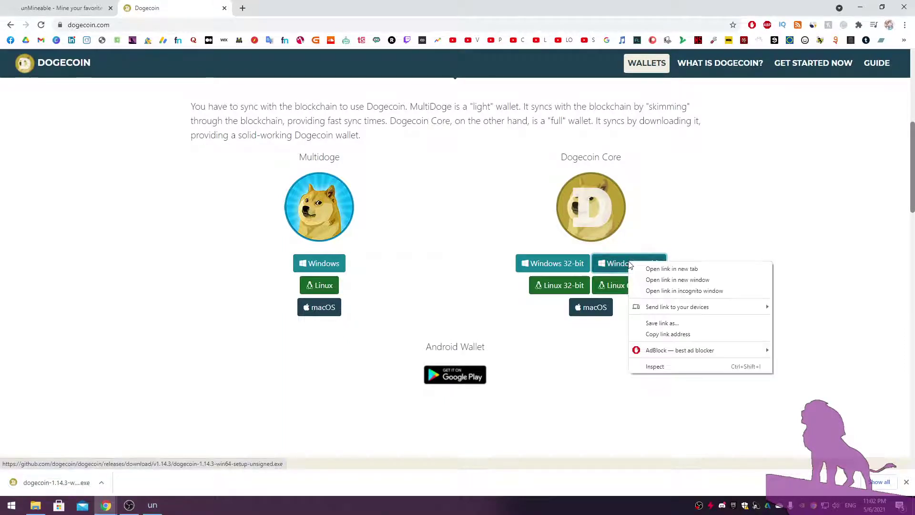
click(662, 323)
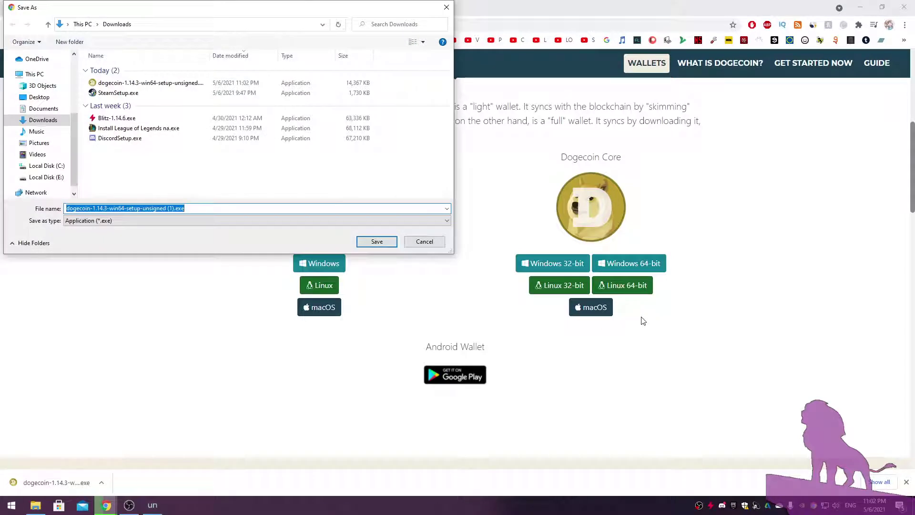
click(36, 505)
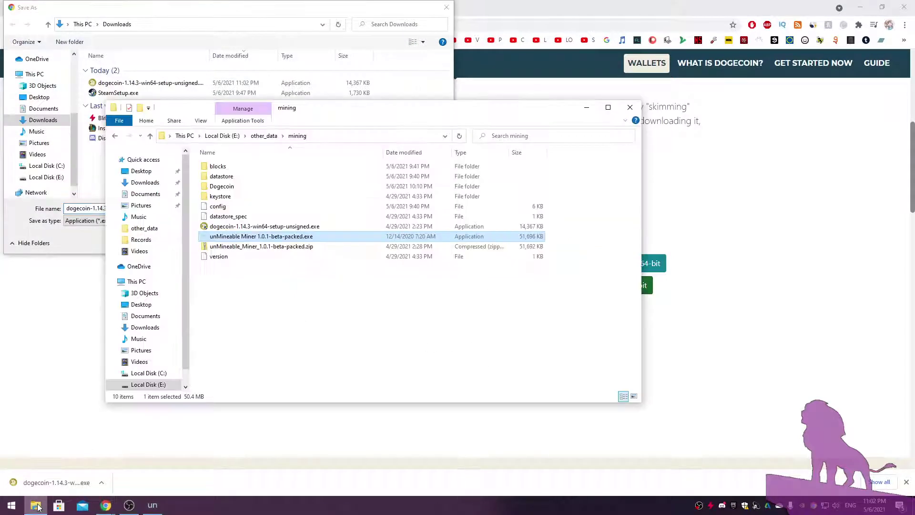
click(329, 136)
key(ctrl+c)
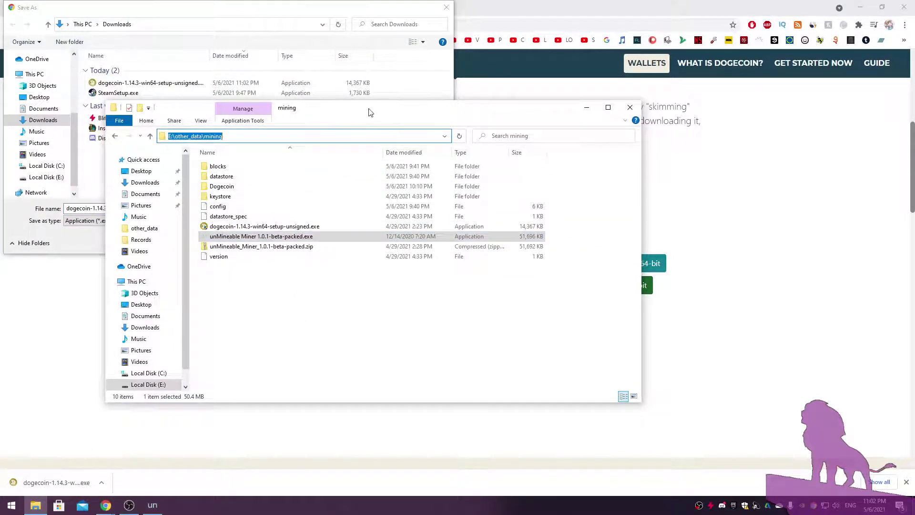
drag(370, 112, 632, 155)
click(200, 209)
key(ctrl+a)
key(ctrl+v)
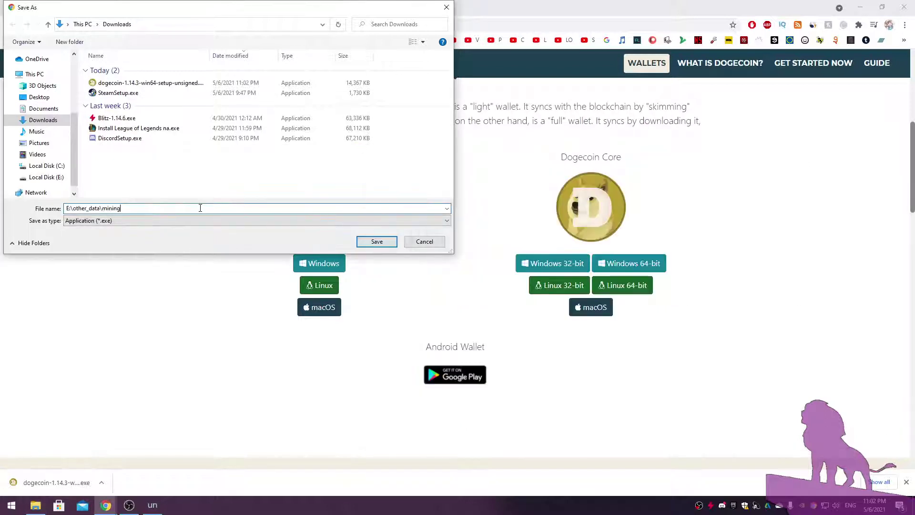
click(361, 241)
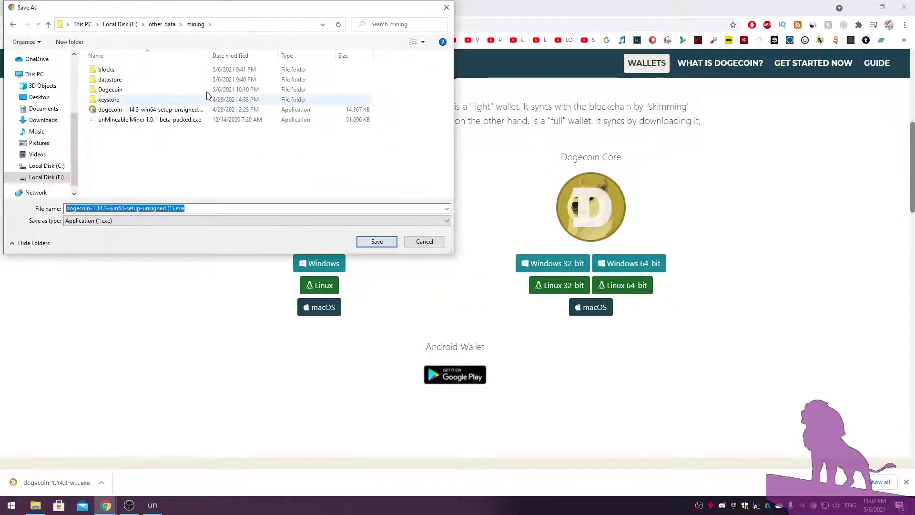
Save the Dogecoin Core installer in the mining folder under the existing name dogecoin-1.14.3-win64-setup-unsigned.exe
drag(210, 58, 308, 64)
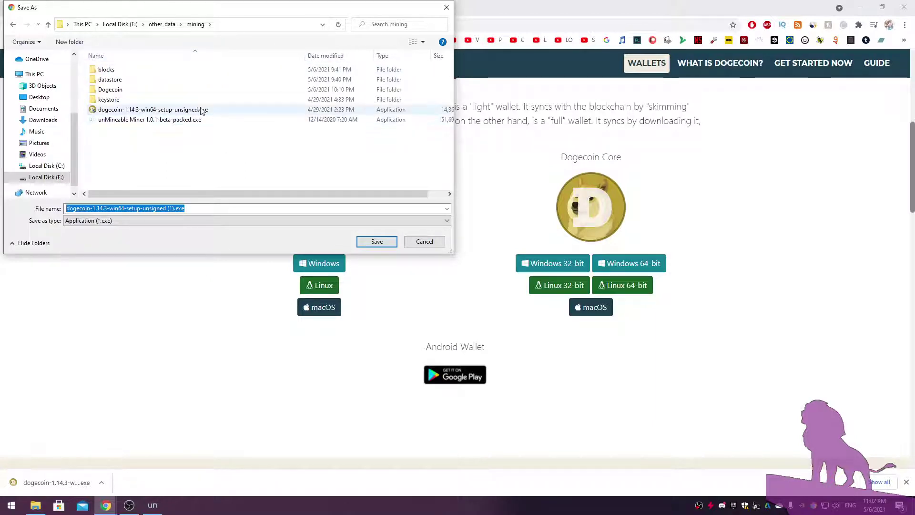
click(205, 110)
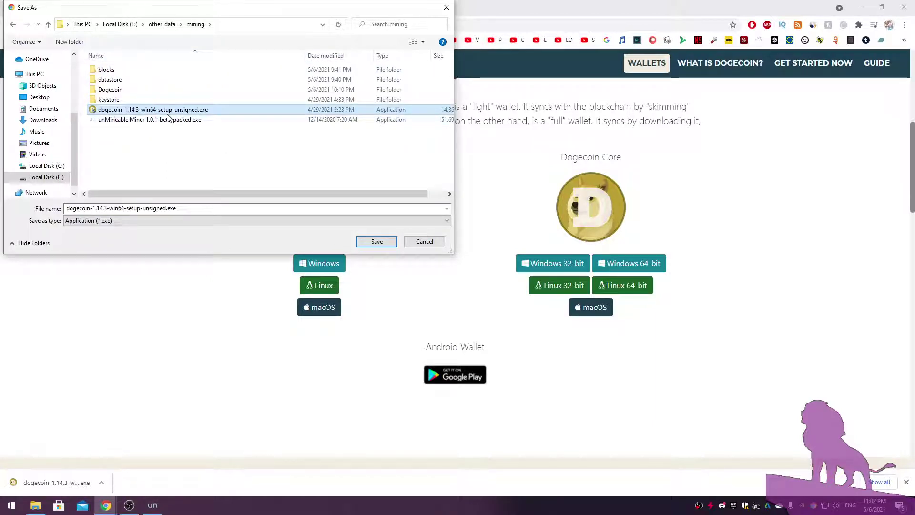
click(377, 242)
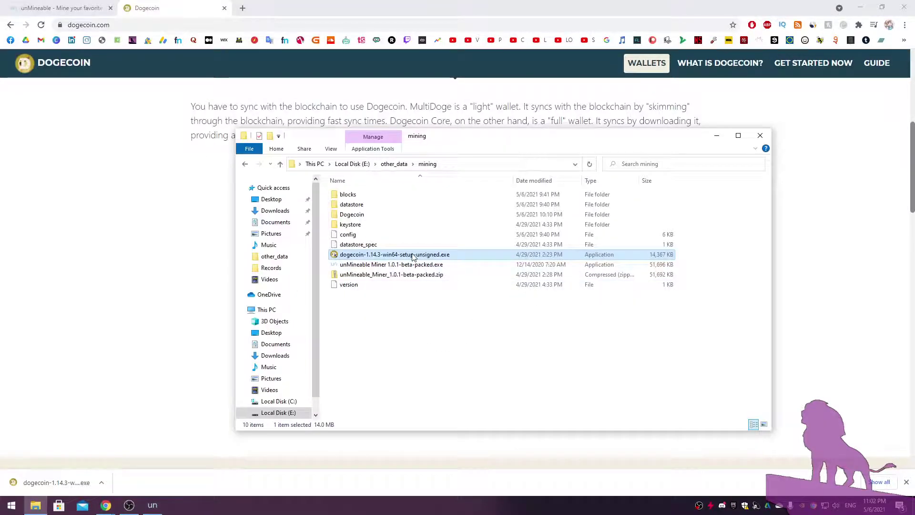
Set the Dogecoin Core setup's destination folder to E:\other_data\mining, copying the path from File Explorer, and continue to the Start Menu options
click(509, 330)
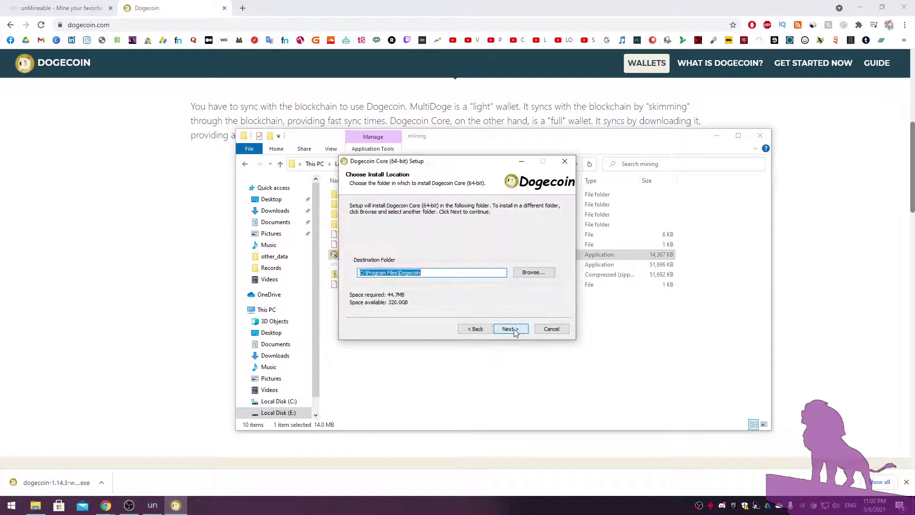
drag(429, 161, 533, 167)
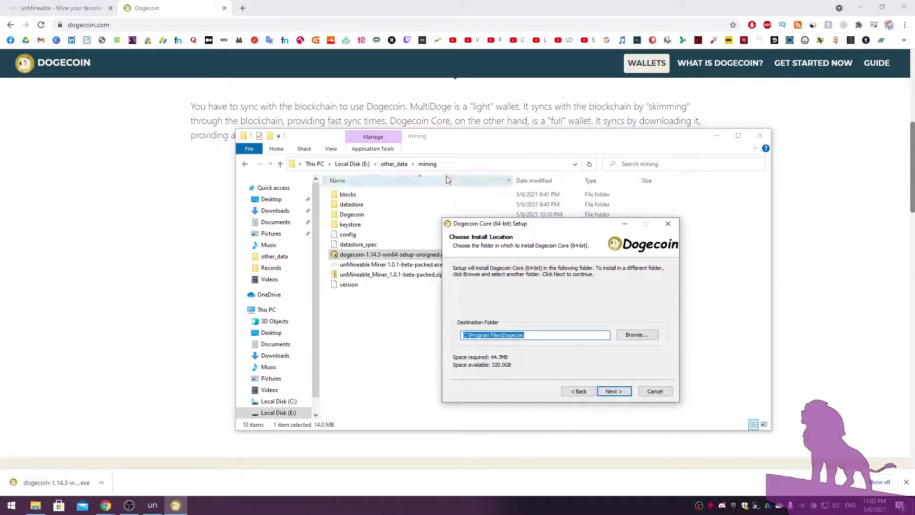
click(478, 163)
key(ctrl+c)
drag(638, 134, 478, 131)
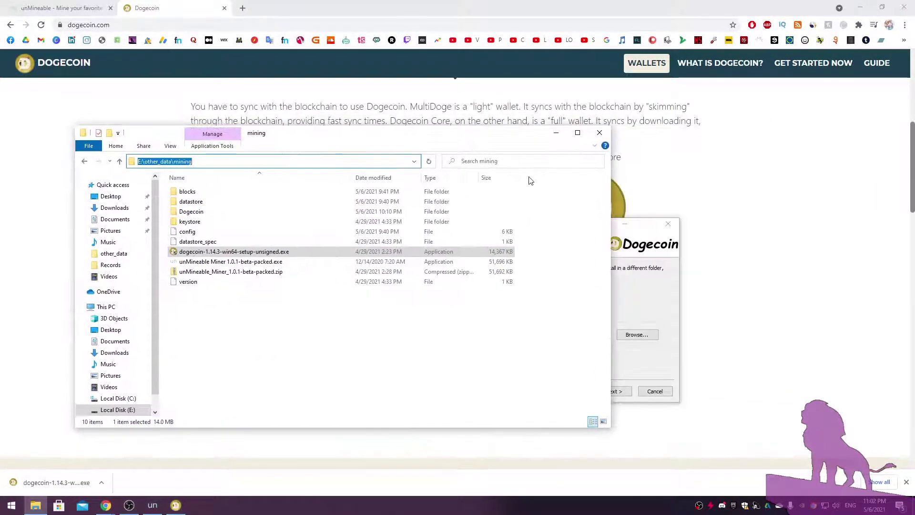
click(661, 279)
key(ctrl+v)
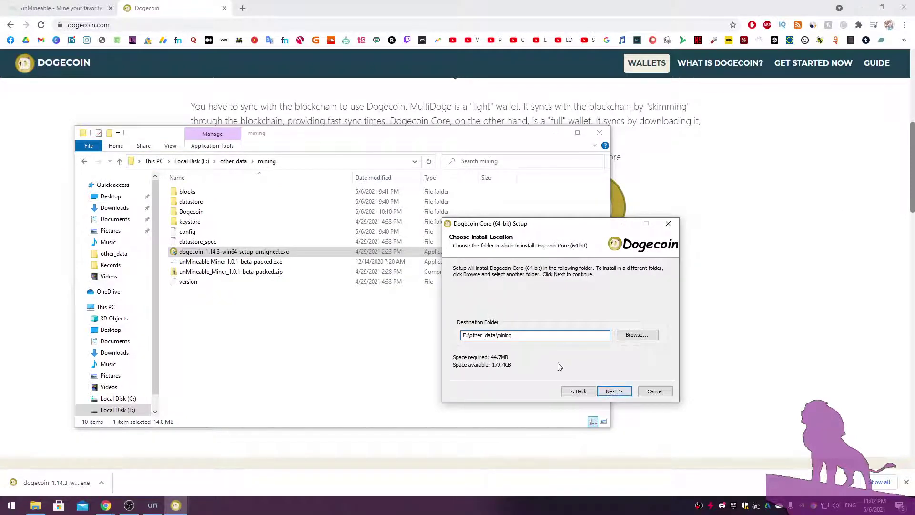
text(\)
key(BackSpace)
click(625, 389)
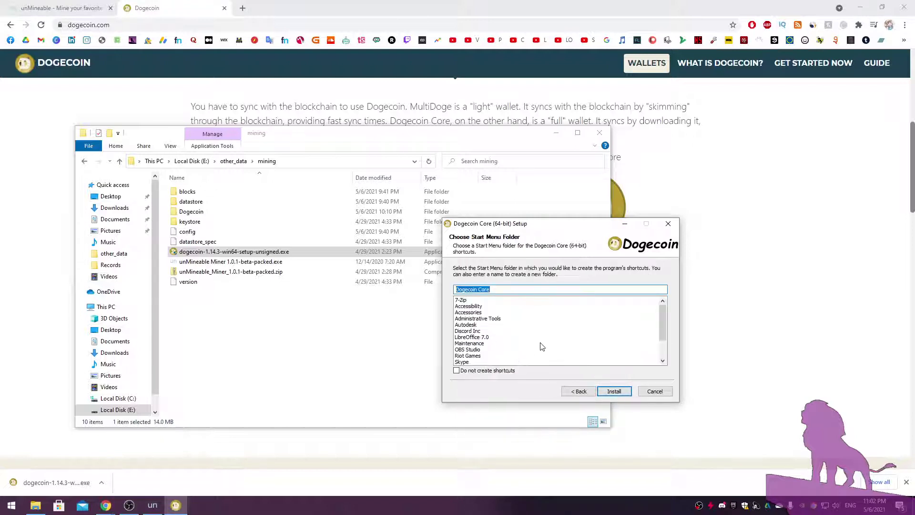
Install Dogecoin Core without creating shortcuts, then finish the setup with the option to run the wallet enabled
click(489, 371)
click(614, 392)
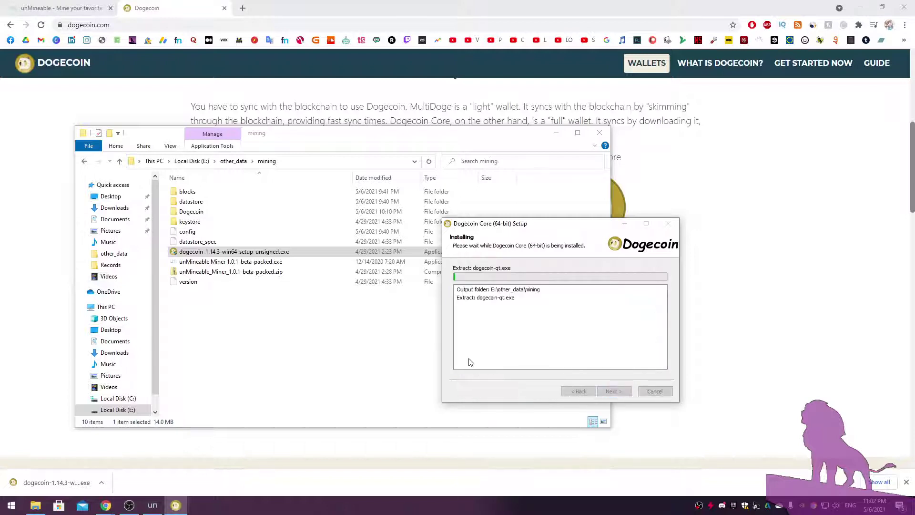
drag(576, 224, 550, 217)
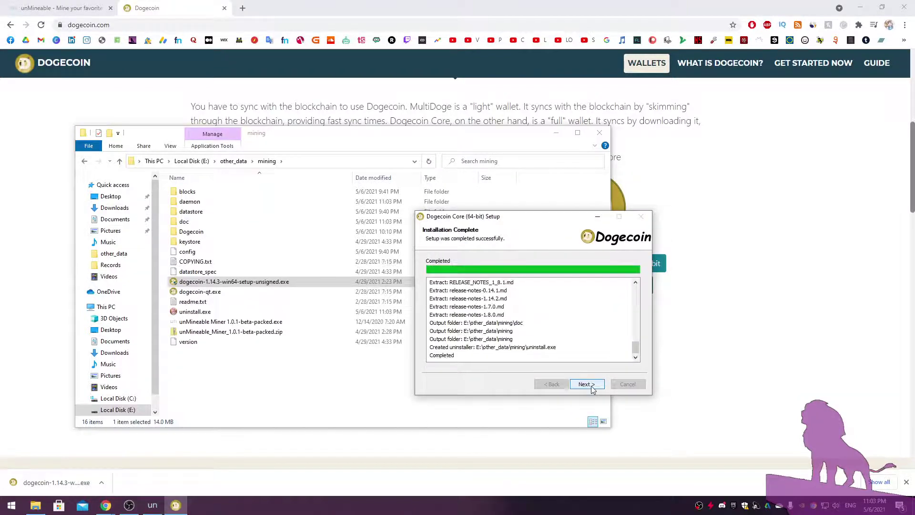
click(593, 387)
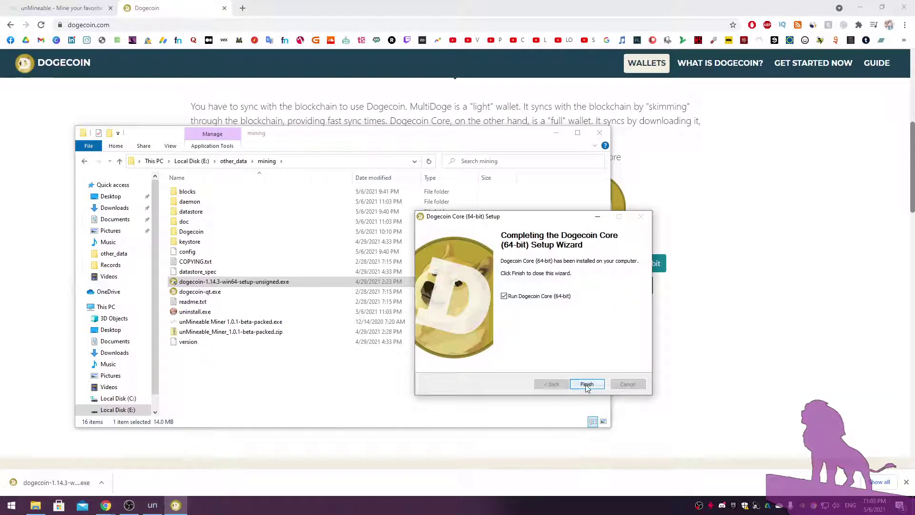
click(586, 384)
Allow Dogecoin Core through Windows Defender Firewall on private networks only
drag(458, 134, 579, 123)
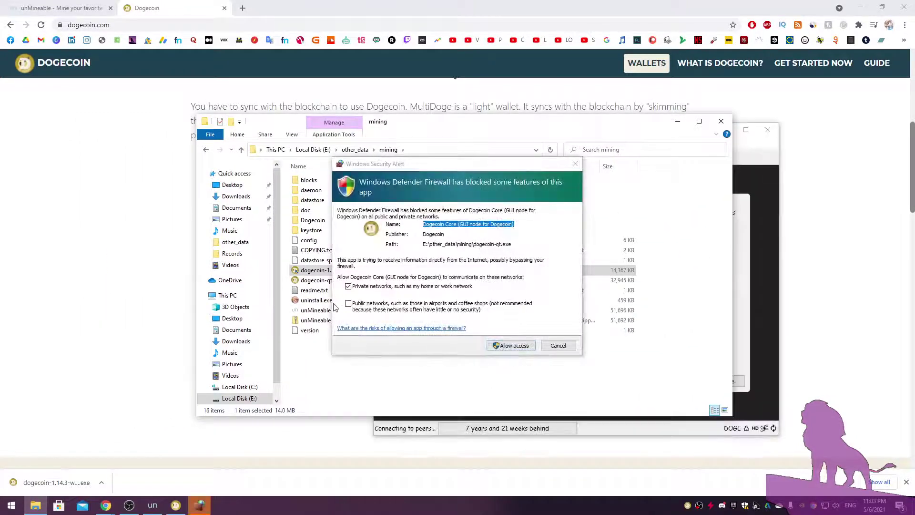
drag(477, 164, 539, 185)
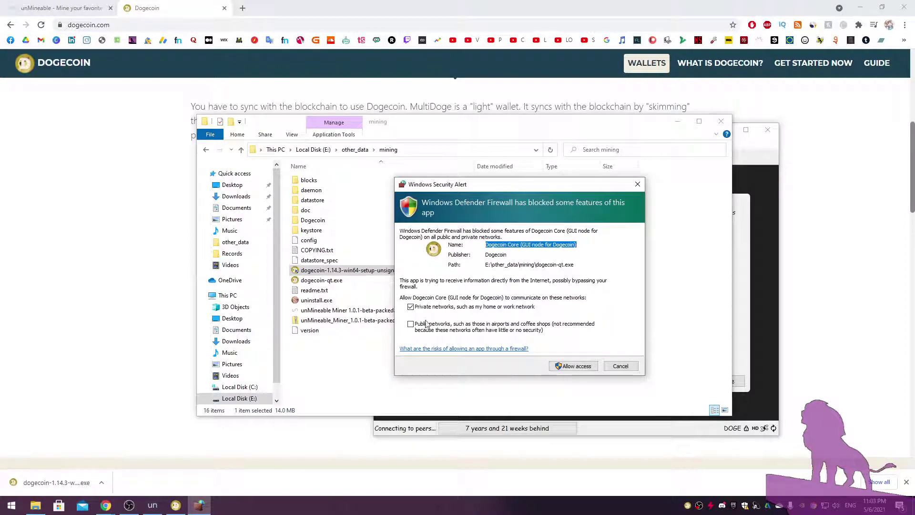
click(573, 366)
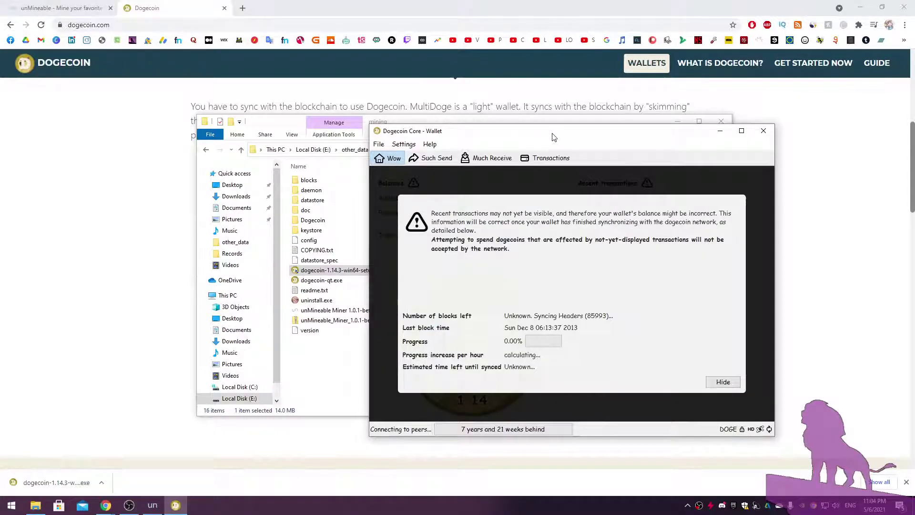
Copy the unlabelled receiving address from the address chooser of Dogecoin Core's Sign Message window, then close the wallet
drag(547, 134, 524, 131)
drag(390, 132, 382, 131)
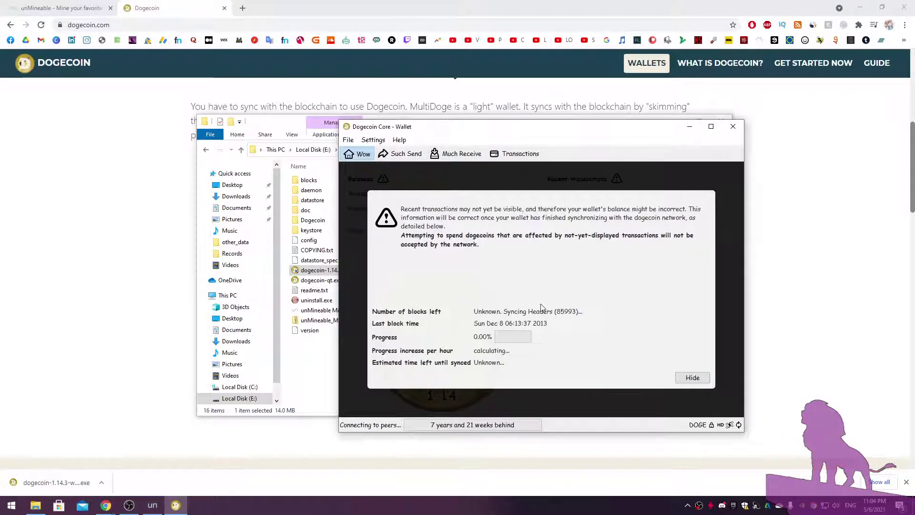
drag(524, 126, 513, 125)
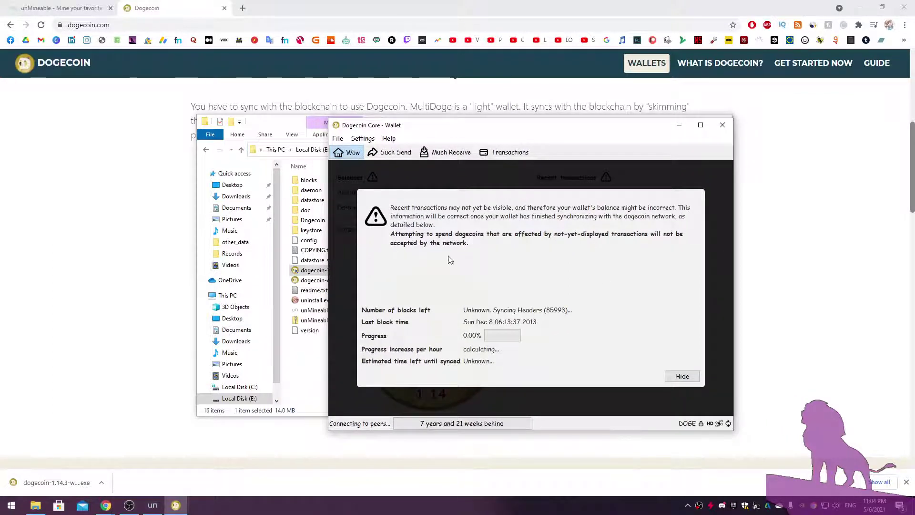
click(338, 138)
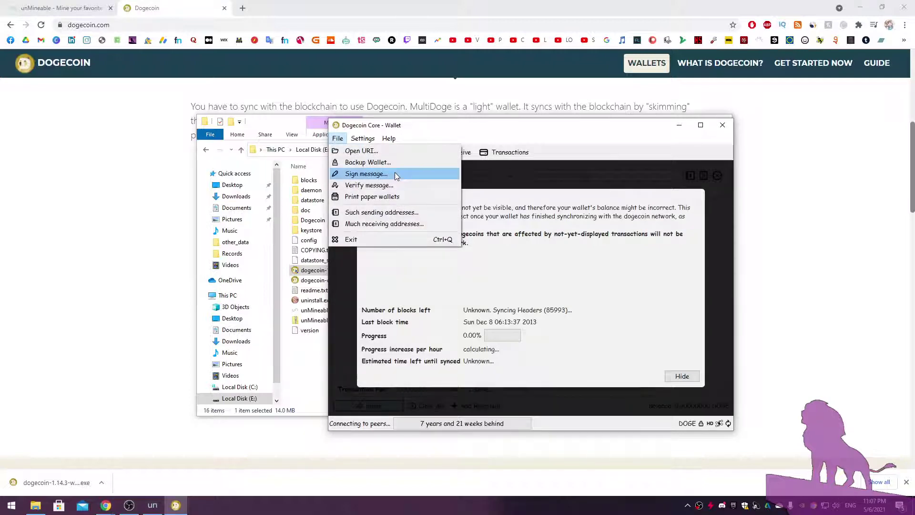
click(396, 175)
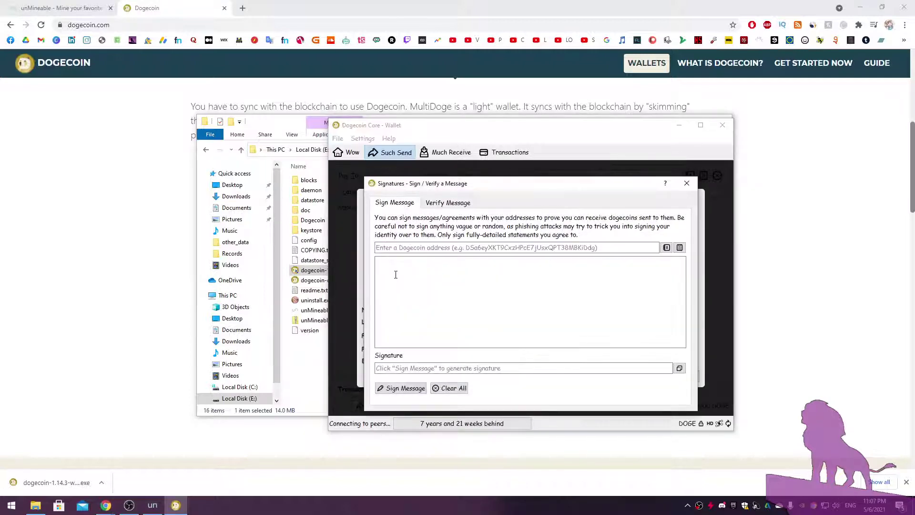
click(666, 248)
click(607, 261)
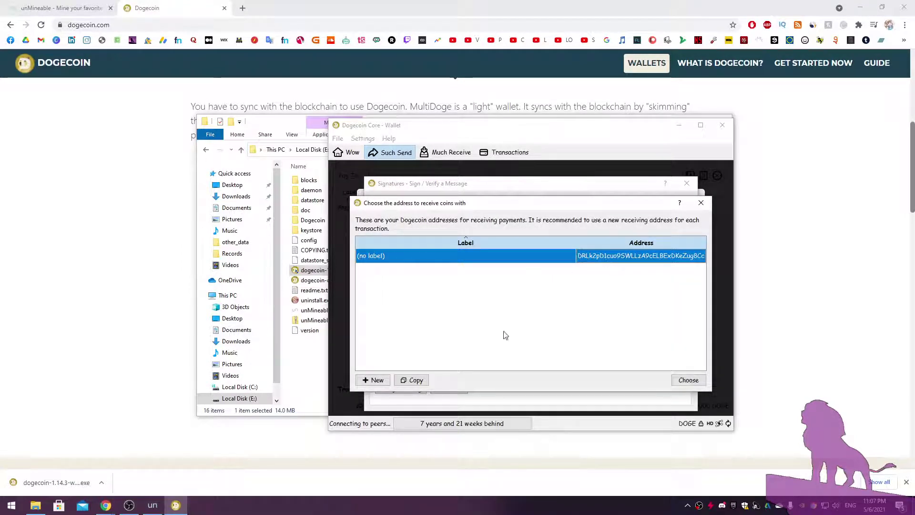
click(415, 384)
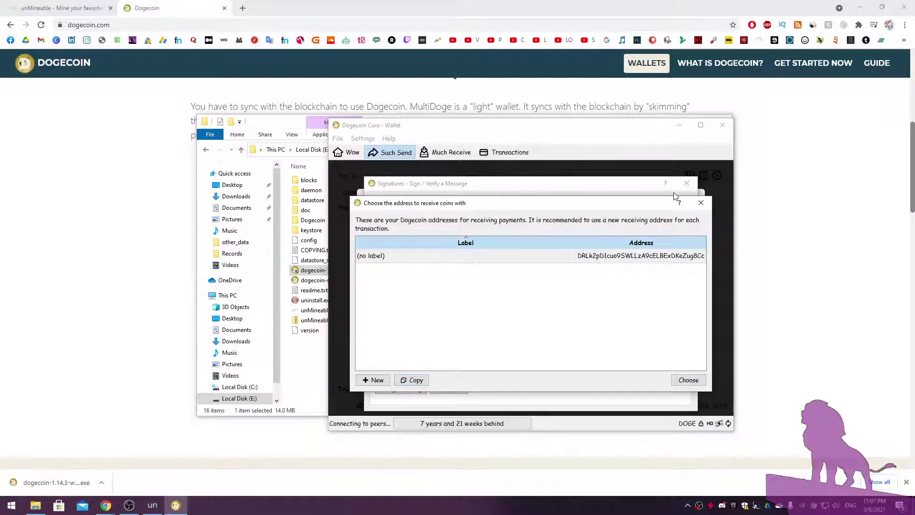
click(701, 203)
click(686, 184)
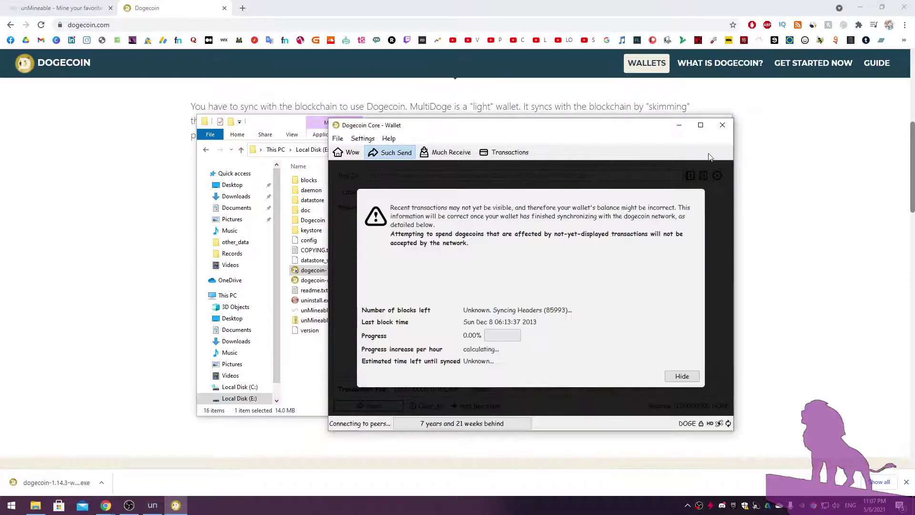
click(722, 124)
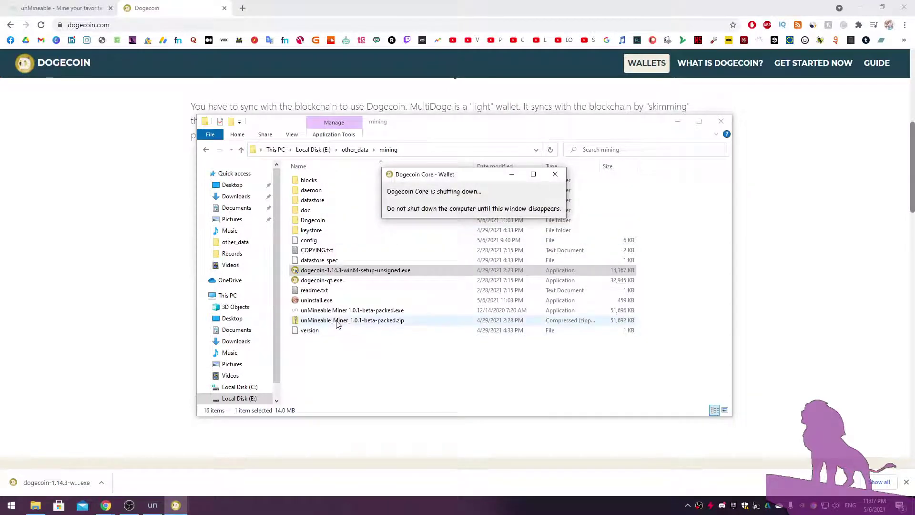
Switch to unMineable Miner, paste the copied wallet address as the Dogecoin payout address, and start mining
click(153, 506)
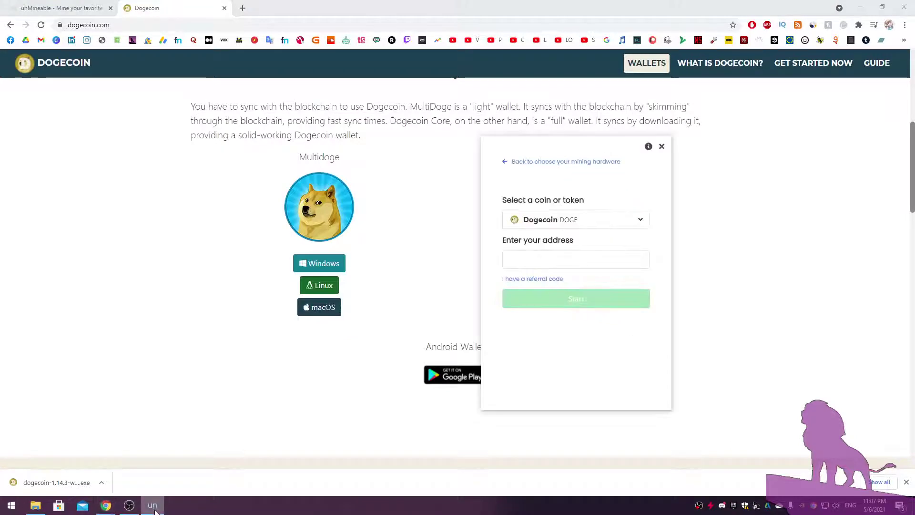
click(538, 259)
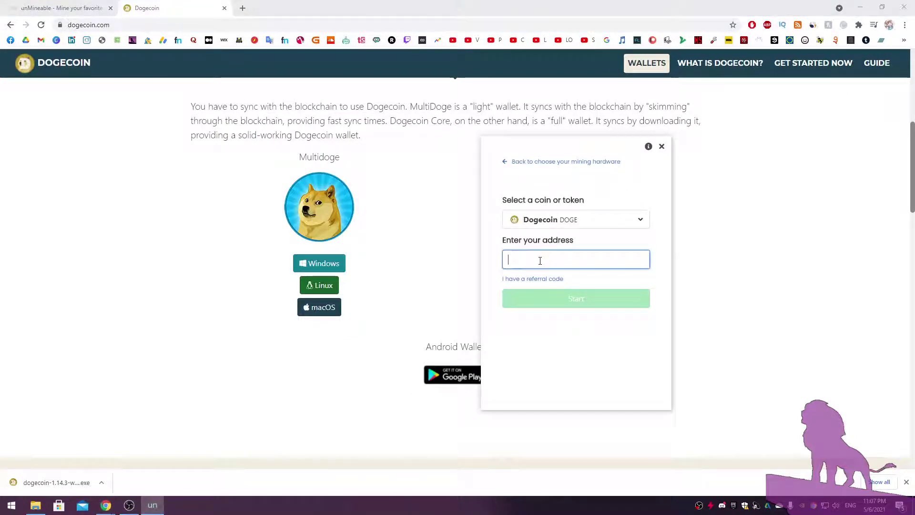
key(ctrl+v)
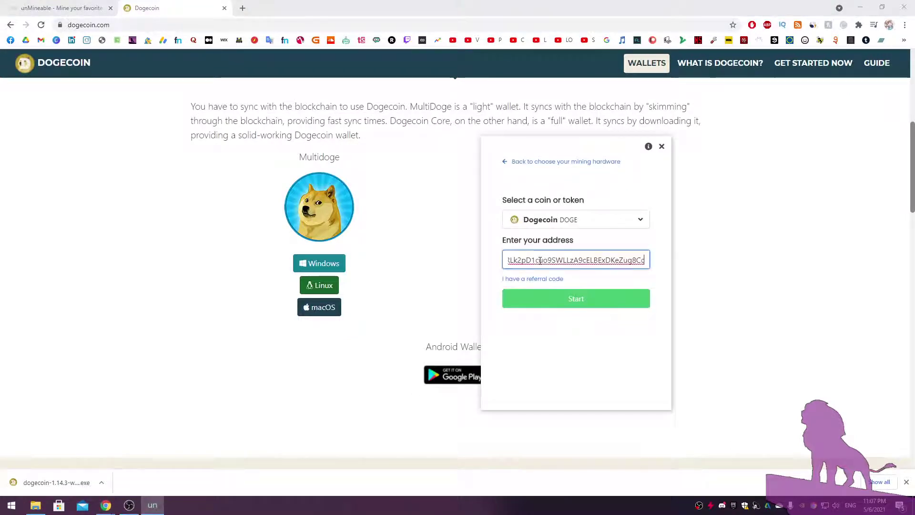
click(585, 306)
drag(590, 155, 649, 164)
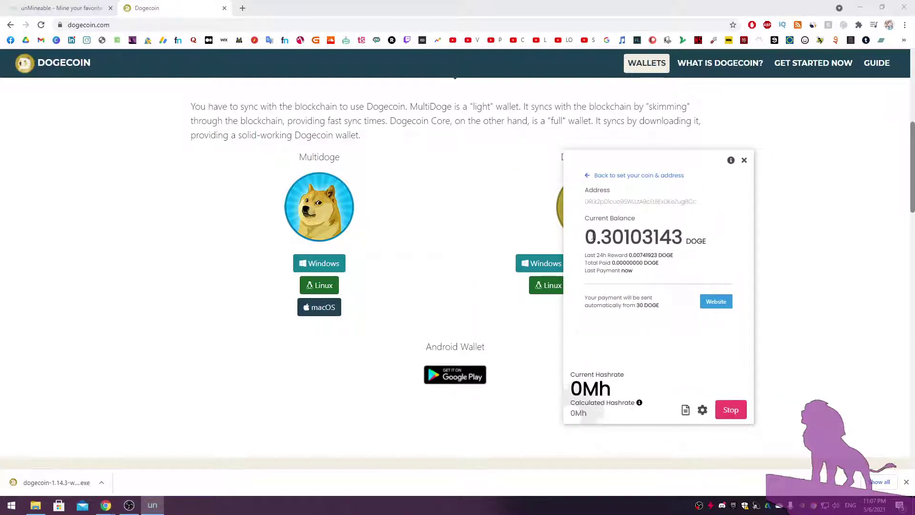
Examine the current DOGE balance shown on the miner's status page
drag(593, 236, 672, 238)
click(668, 237)
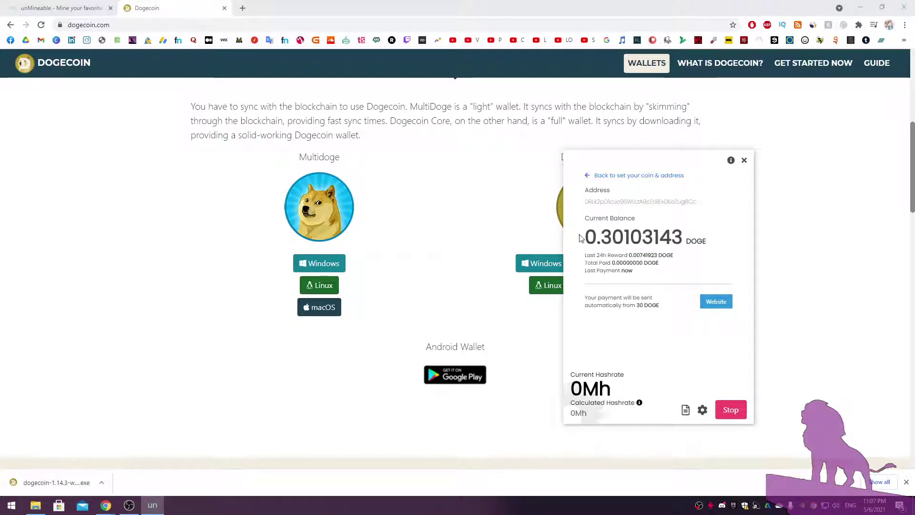
drag(586, 237, 614, 238)
click(615, 238)
click(627, 242)
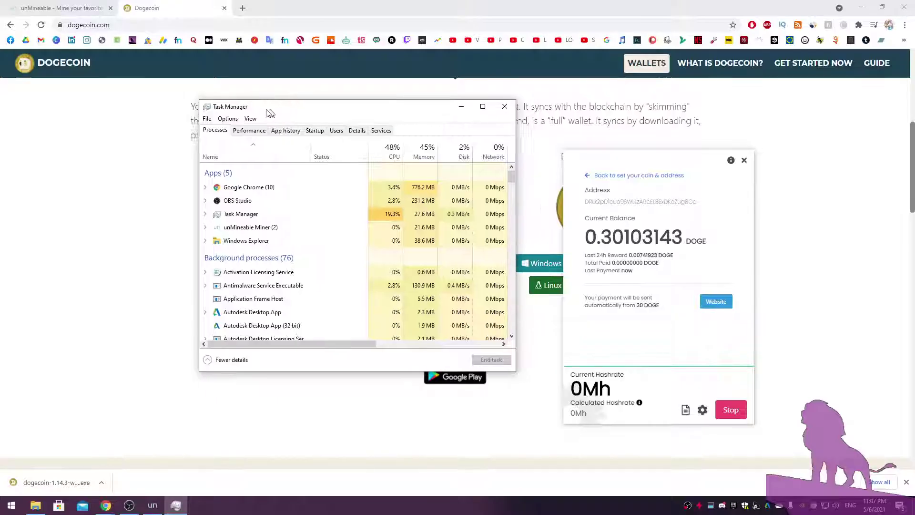
Examine the GPU 0 load in Task Manager's performance view, enlarging its window and placing it beside the miner
drag(274, 107, 219, 122)
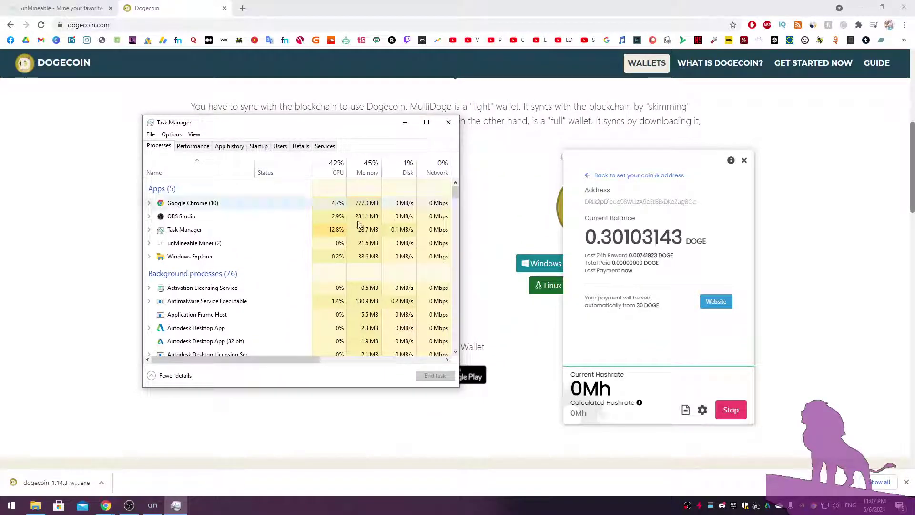
click(301, 147)
click(160, 146)
click(191, 146)
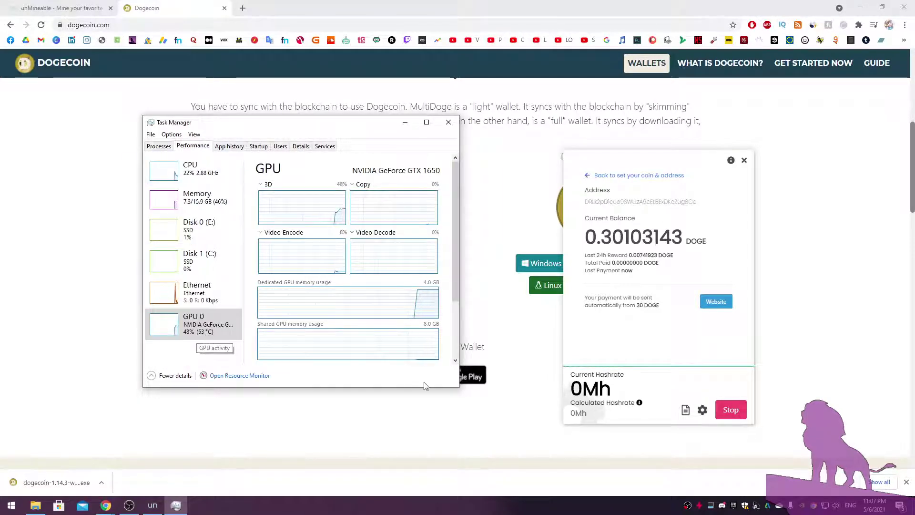
drag(459, 387, 510, 428)
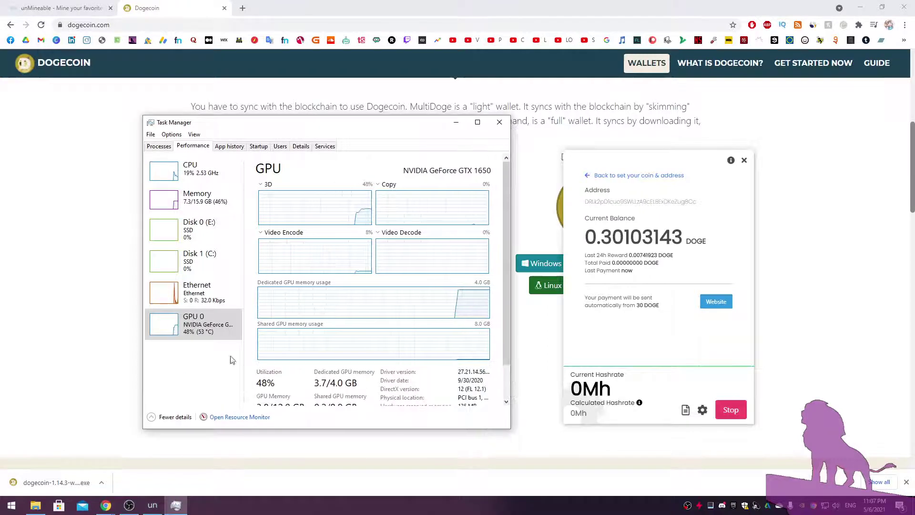
click(202, 298)
click(197, 336)
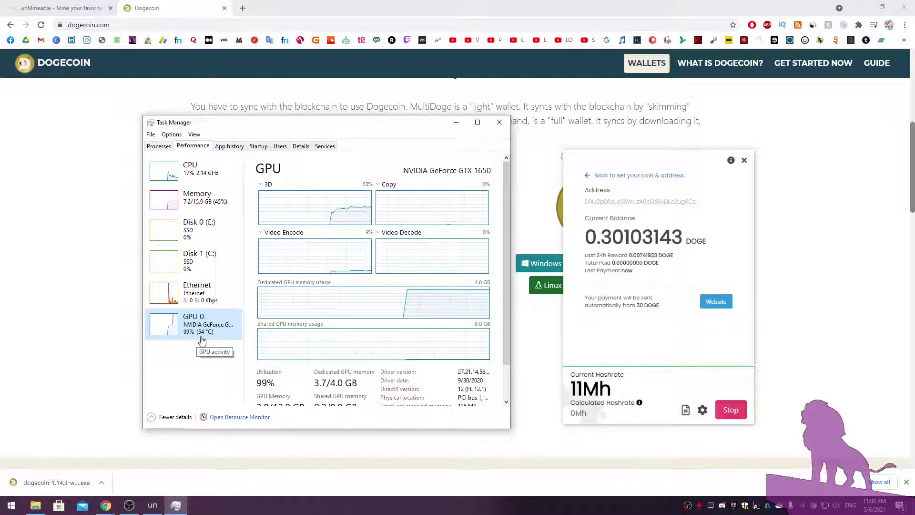
drag(344, 128, 369, 127)
Open the miner's settings, try the Ethash algorithm against its memory requirement, and set the GPU mining algorithm back to Etchash
click(703, 411)
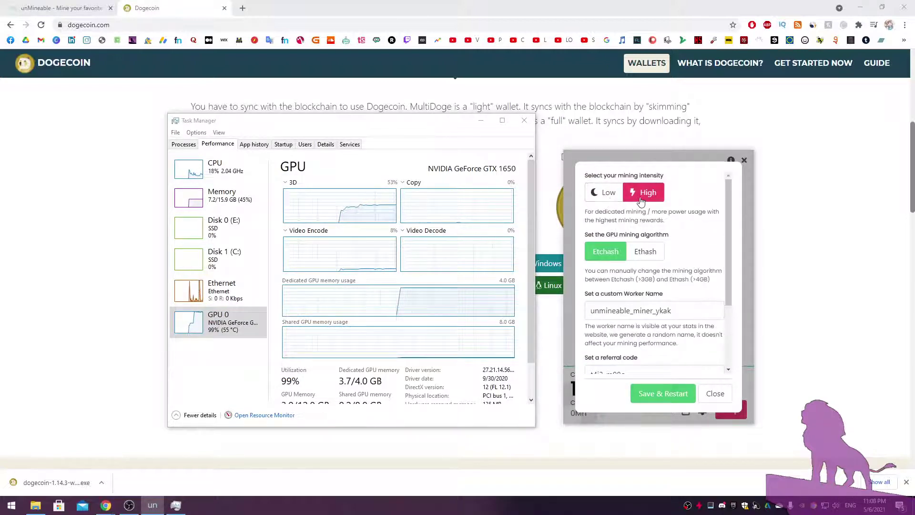
click(654, 258)
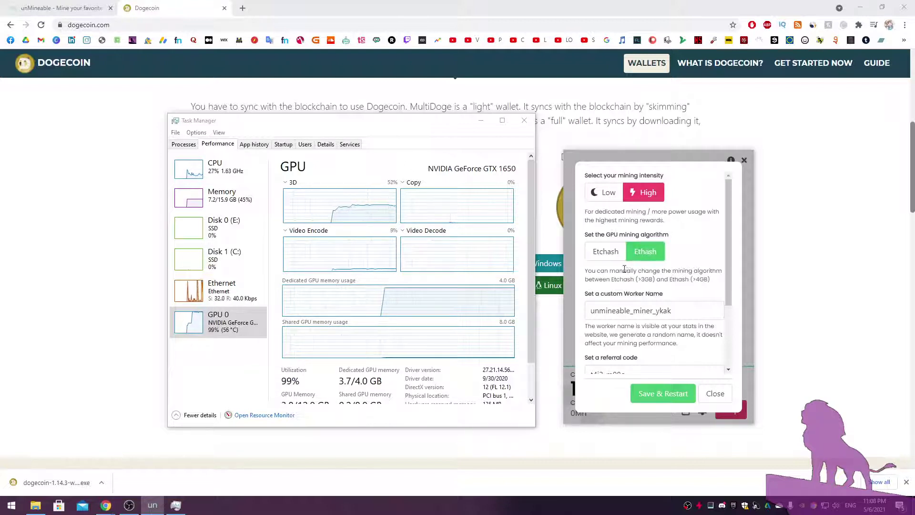
click(705, 281)
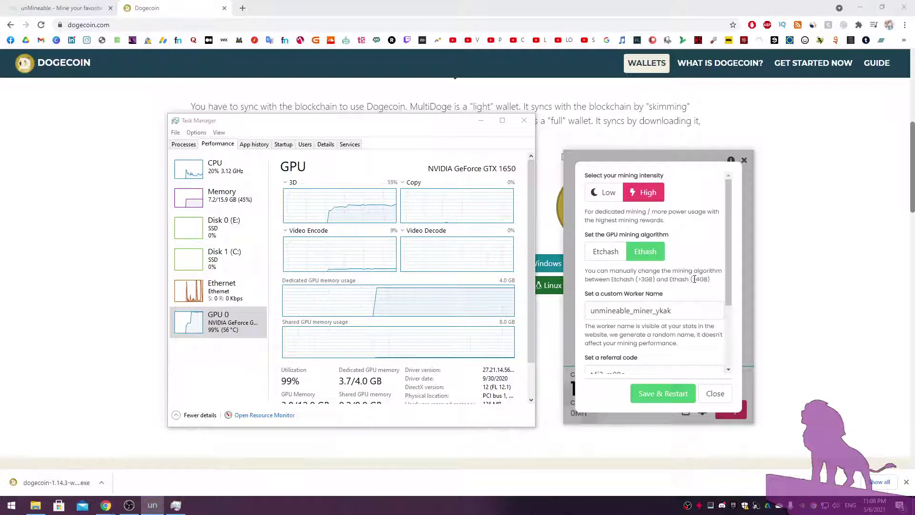
drag(694, 280, 710, 281)
click(710, 281)
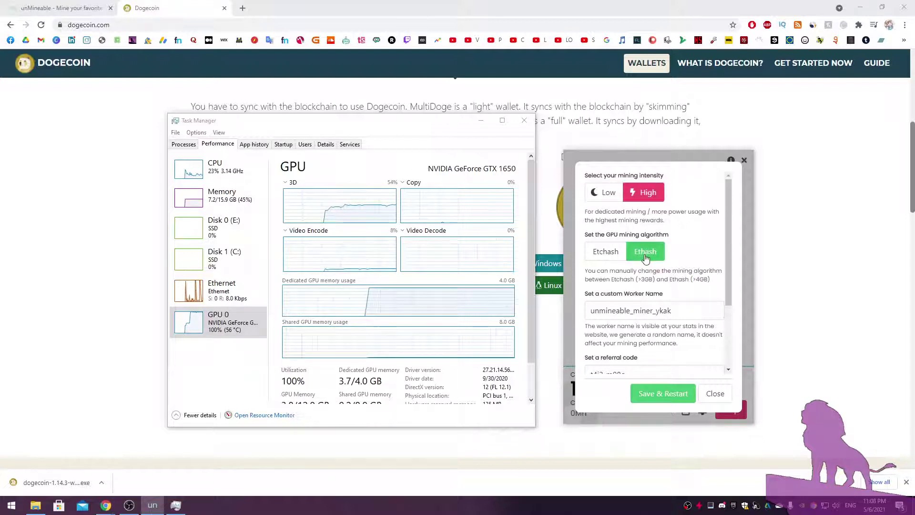
click(605, 262)
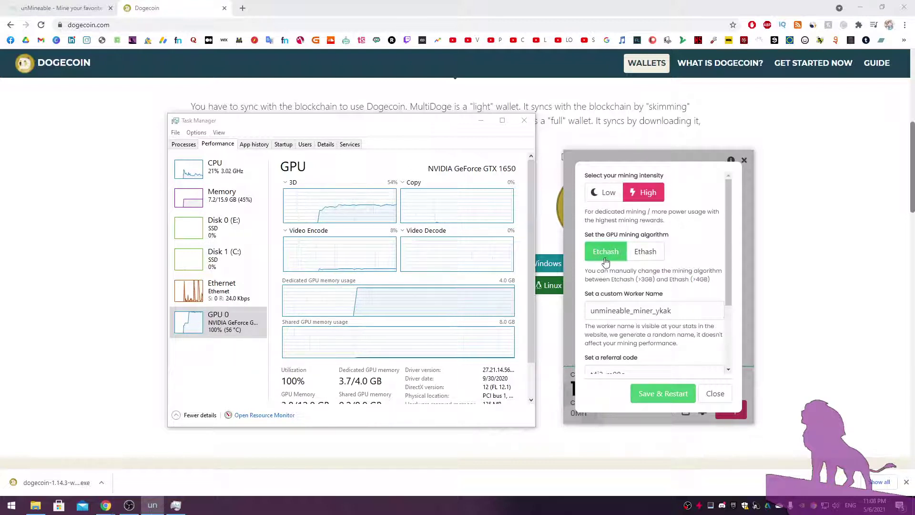
double_click(641, 280)
click(641, 280)
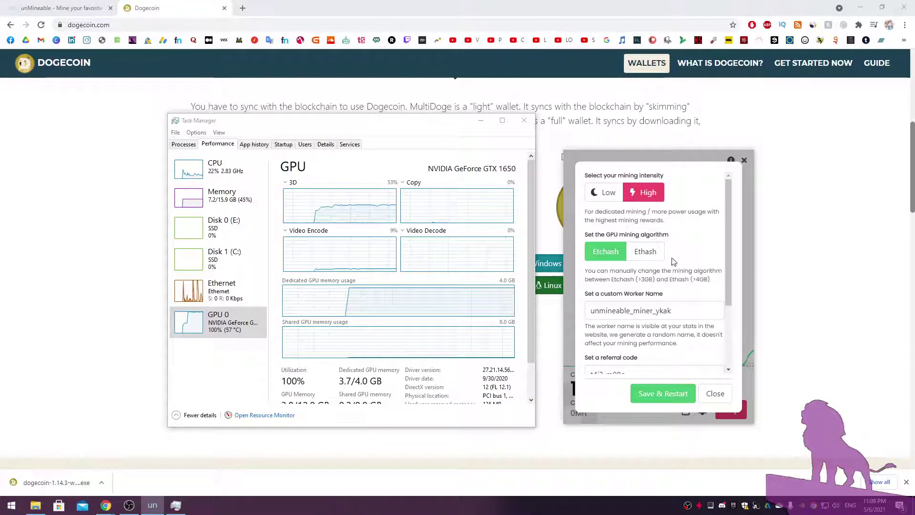
Compare the Low and High mining intensities, set the intensity to High, and save the settings with a miner restart
click(604, 196)
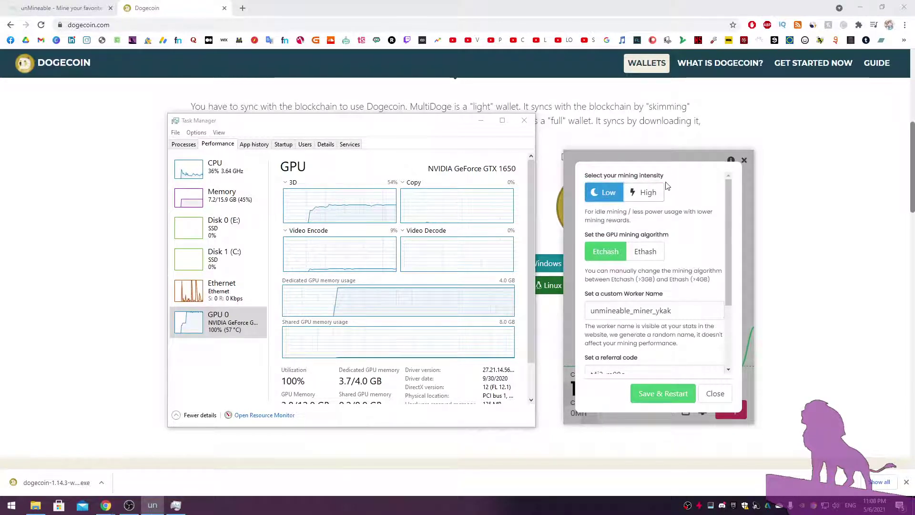
click(641, 193)
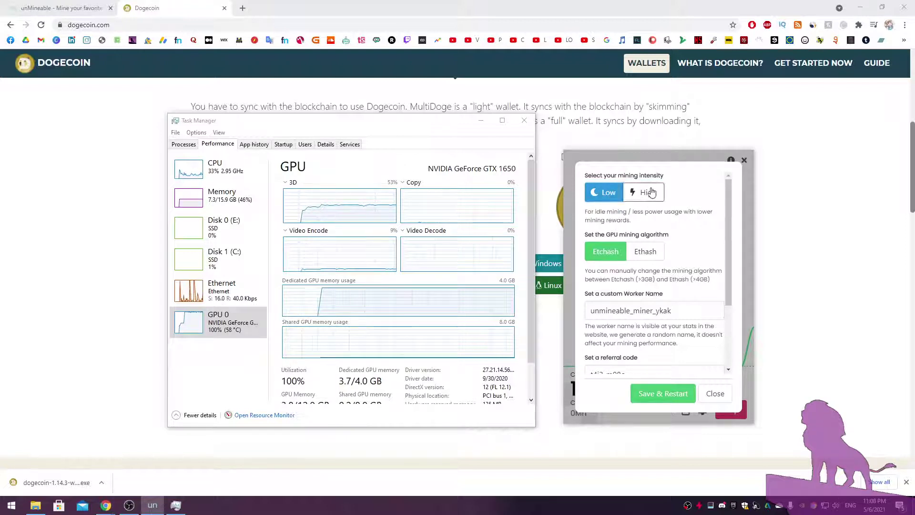
click(617, 194)
click(641, 193)
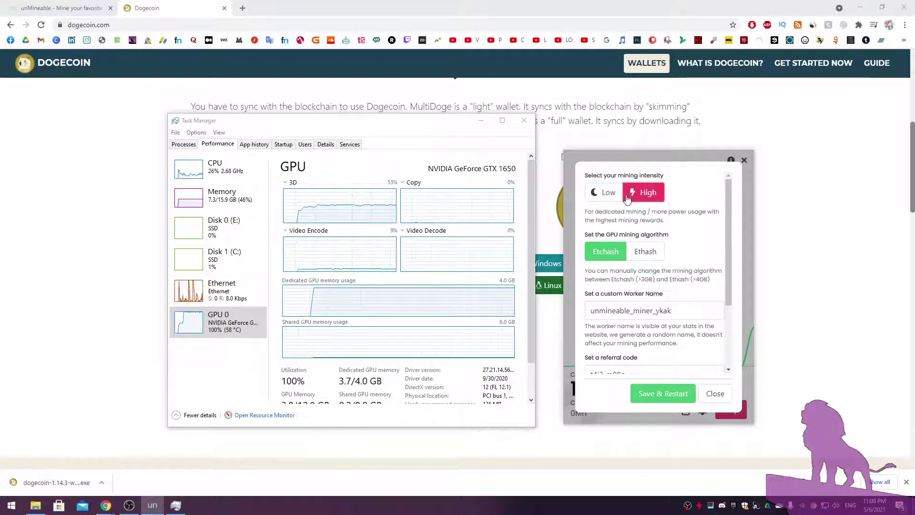
click(605, 196)
click(635, 193)
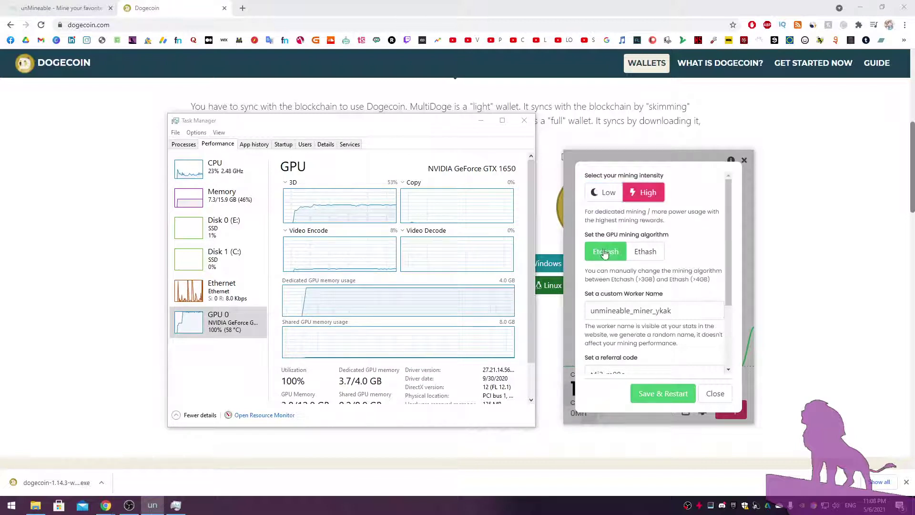
click(607, 193)
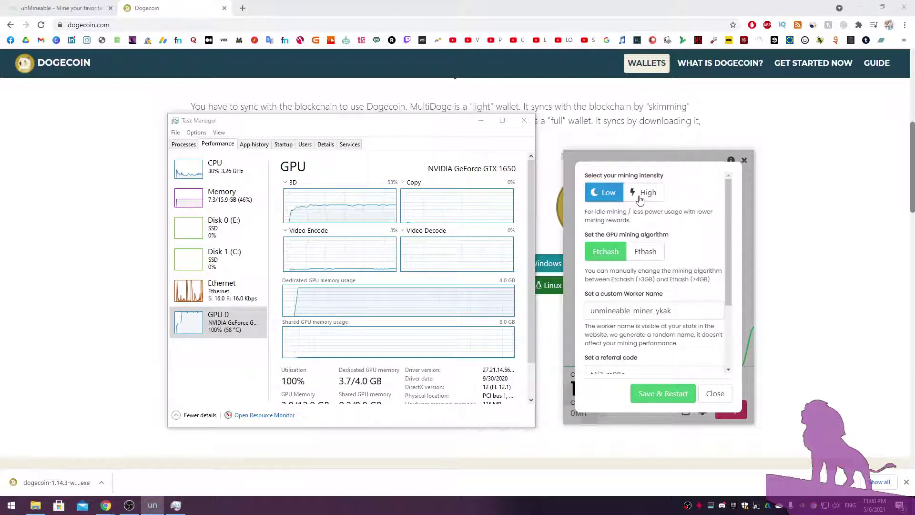
click(641, 193)
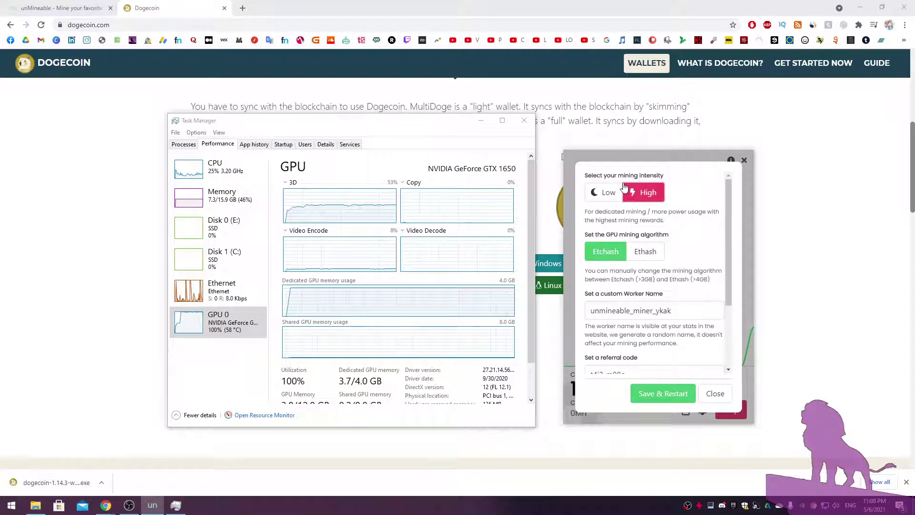
click(605, 196)
click(647, 195)
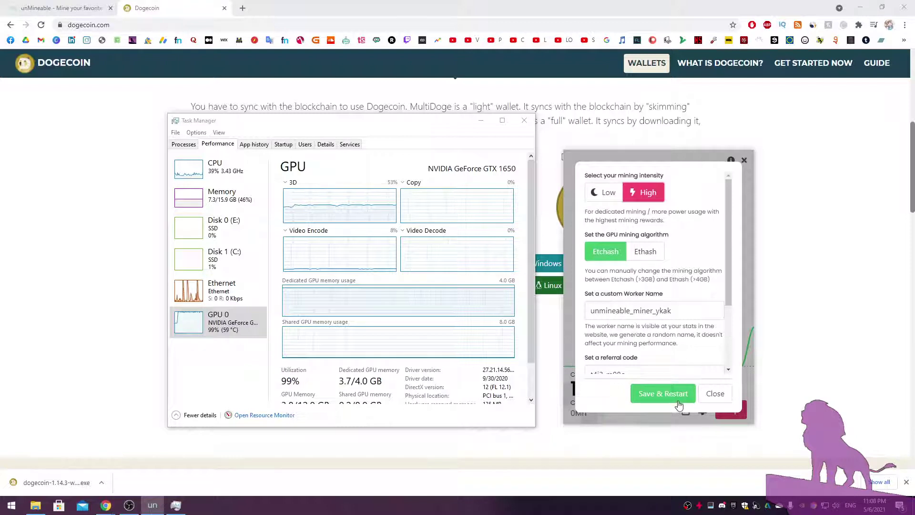
scroll(679, 314, down, 2)
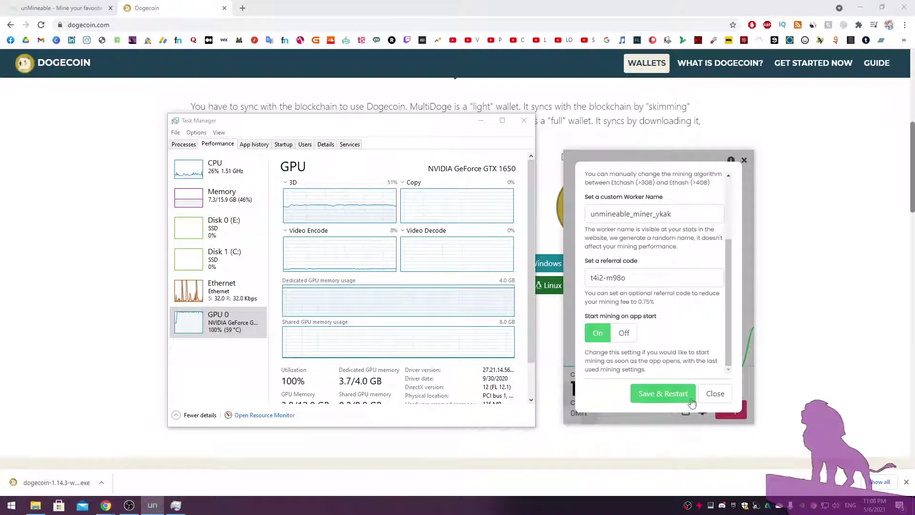
click(643, 394)
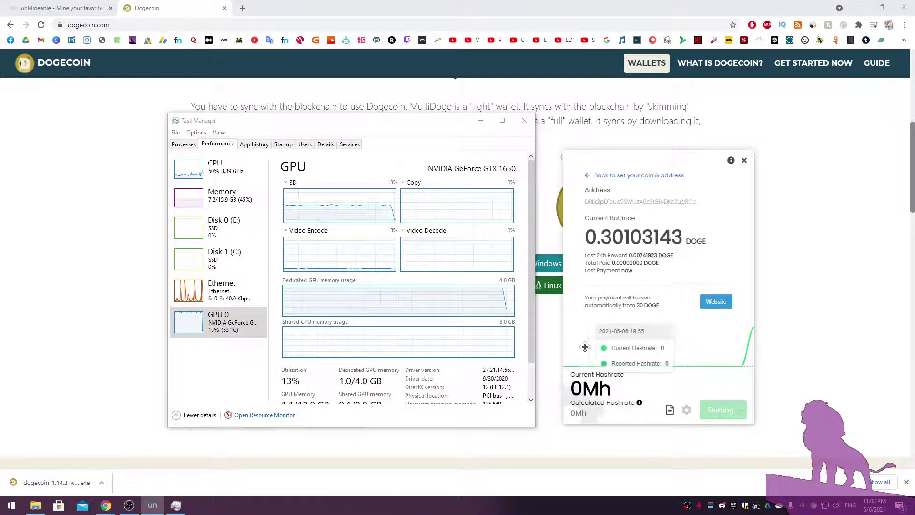
Examine the GPU 0 load and the miner's current hashrate following the restart, arranging Task Manager and the miner side by side
click(267, 209)
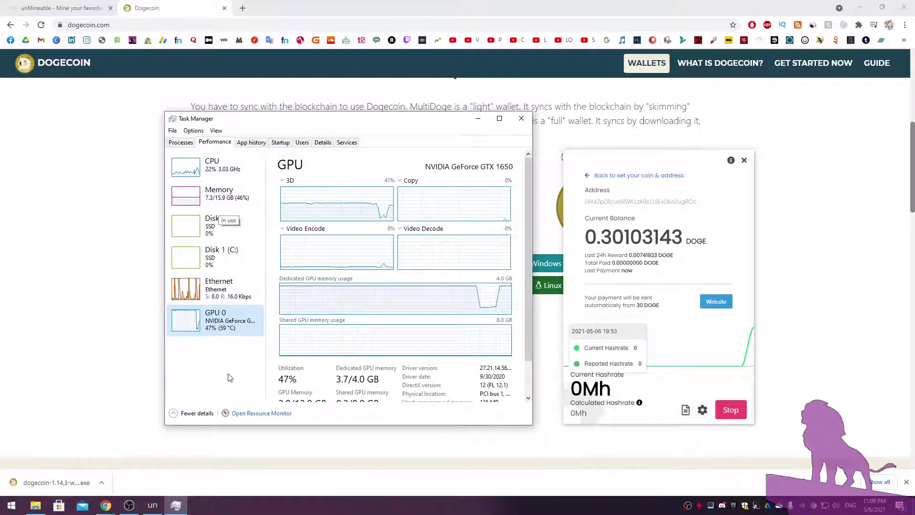
drag(345, 125, 339, 129)
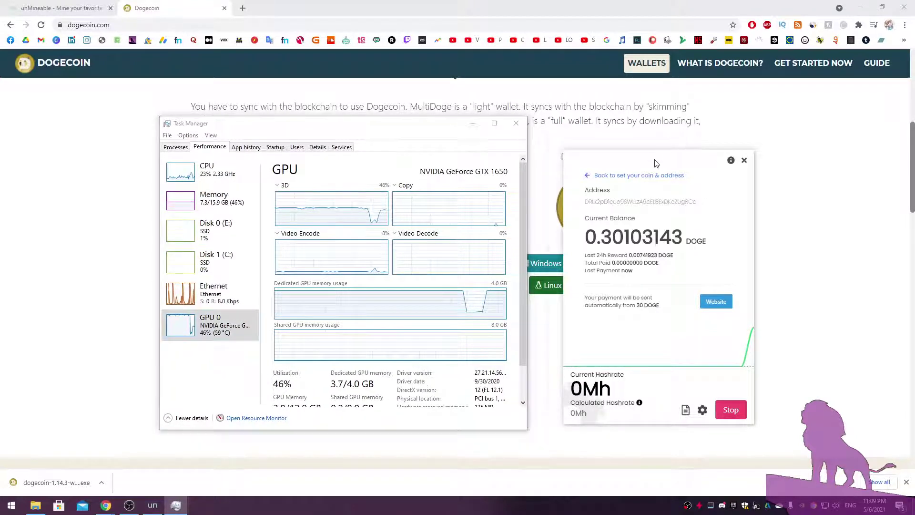
drag(666, 180, 642, 149)
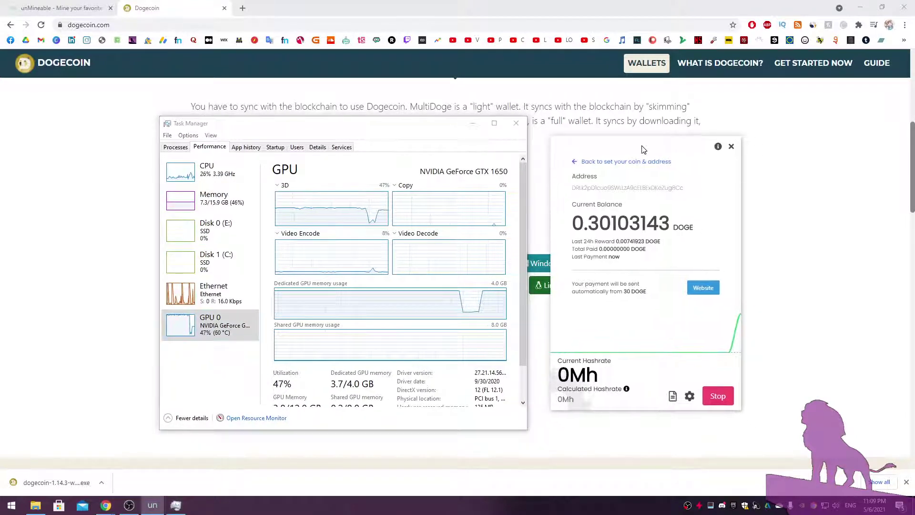
click(206, 329)
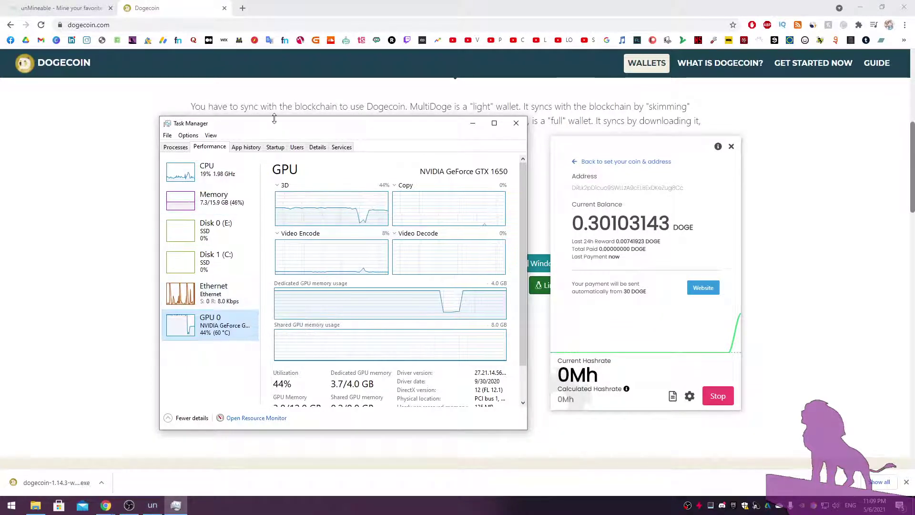
mouse_move(286, 131)
mouse_down()
mouse_move(296, 133)
mouse_move(253, 132)
mouse_move(285, 133)
mouse_up()
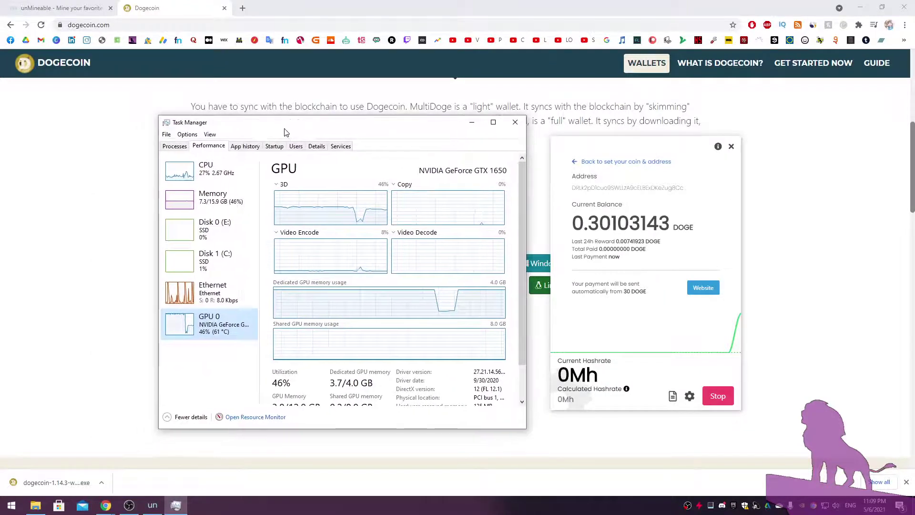
drag(666, 147, 647, 150)
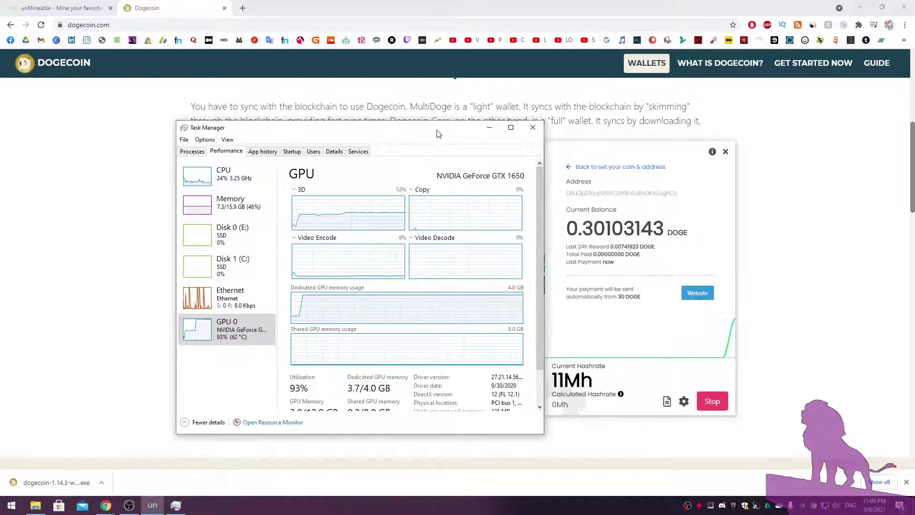
mouse_move(438, 133)
mouse_down()
mouse_move(422, 132)
mouse_move(435, 132)
mouse_up()
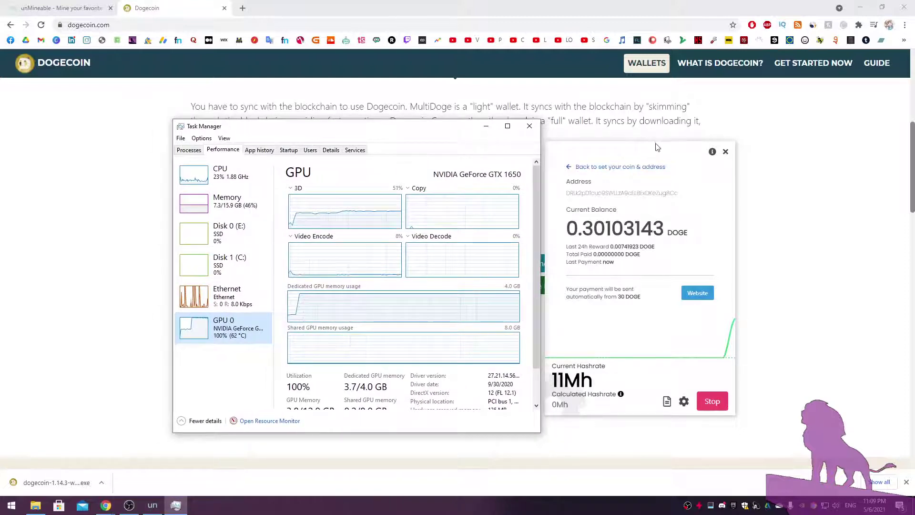
drag(656, 147, 650, 145)
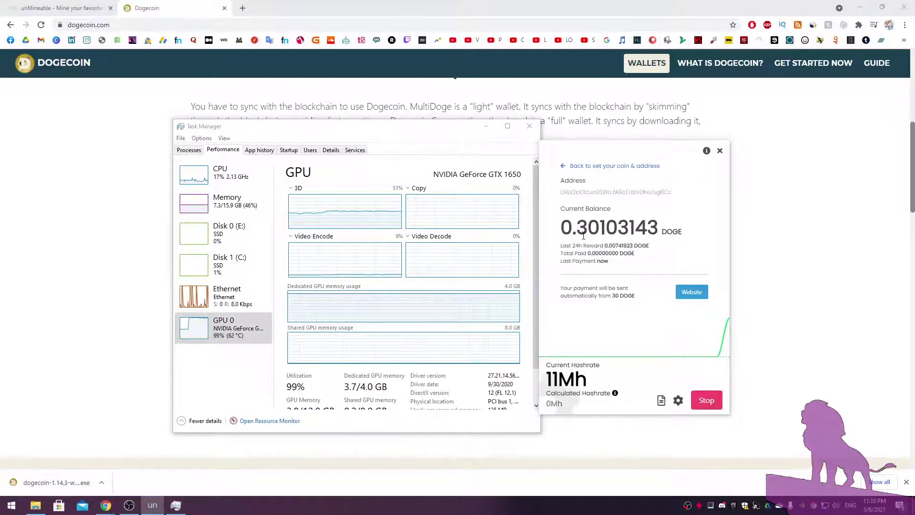
Examine the leading digits of the current DOGE balance on the miner's status page
drag(589, 228, 561, 228)
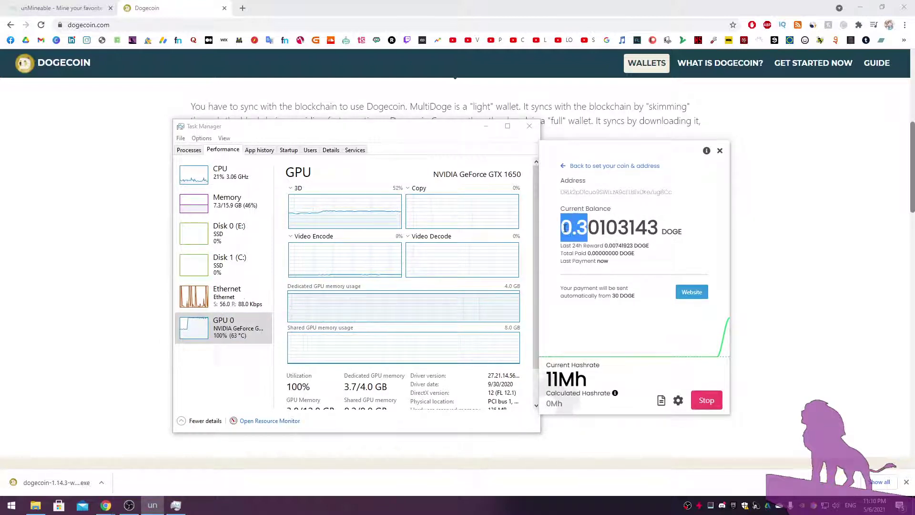
click(566, 226)
double_click(566, 227)
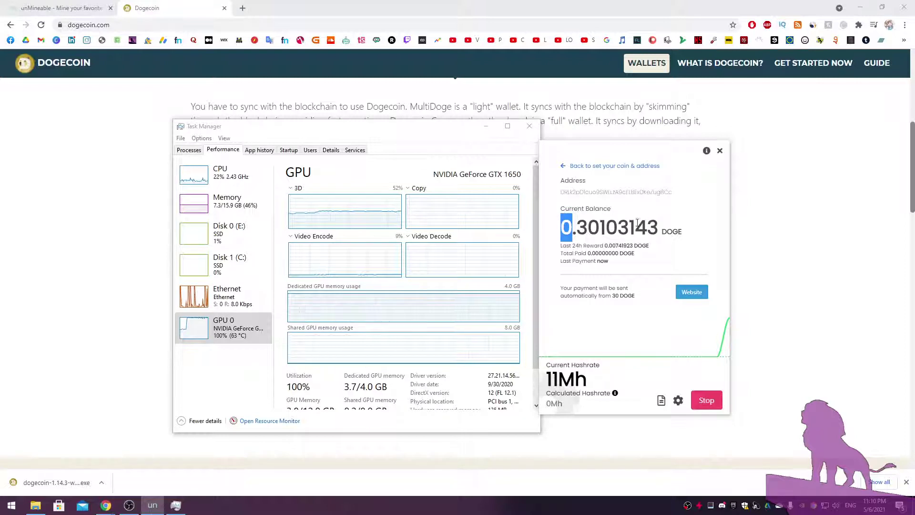
click(584, 227)
double_click(565, 227)
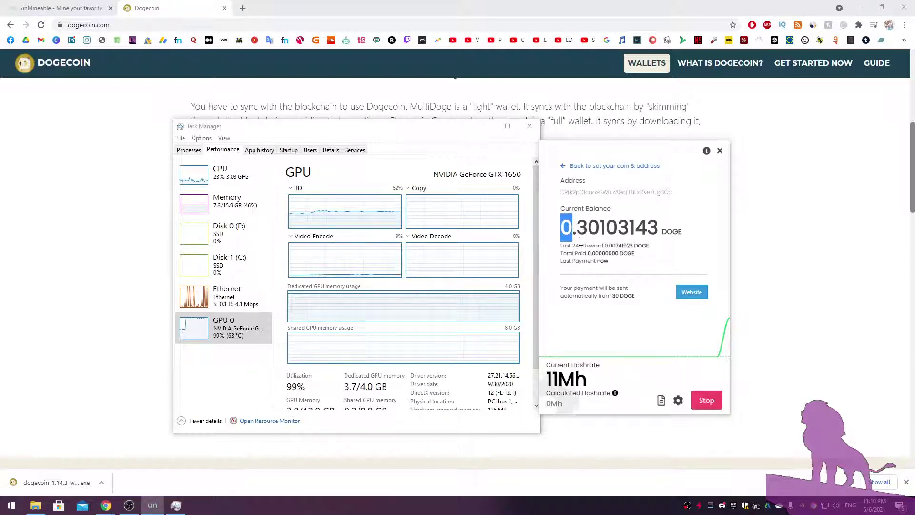
click(578, 236)
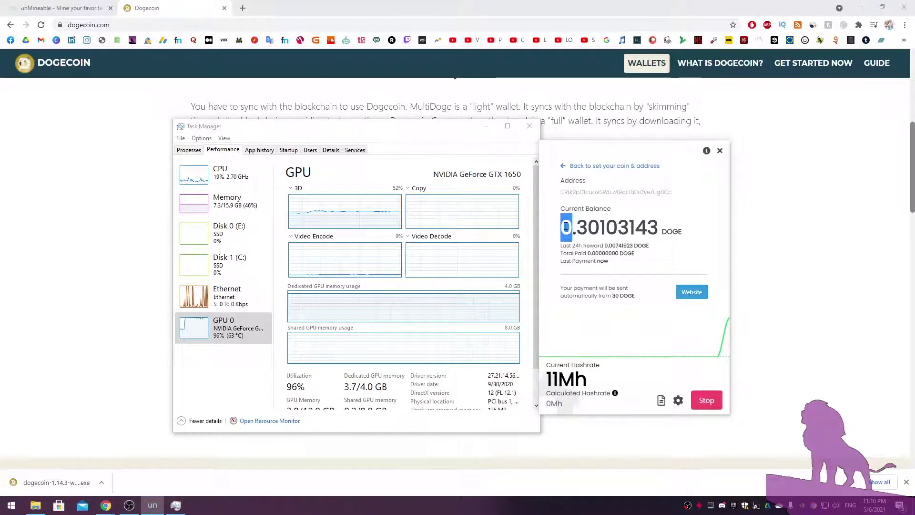
click(565, 227)
double_click(566, 227)
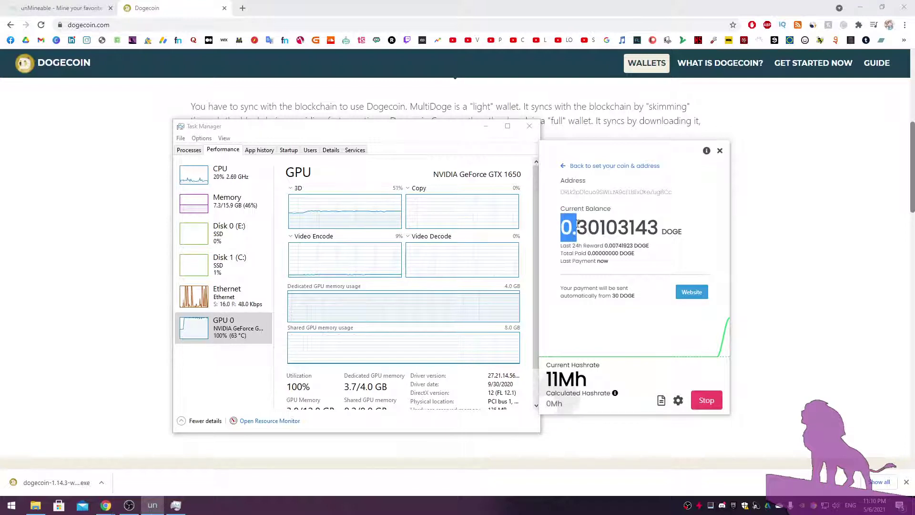
click(571, 220)
double_click(566, 227)
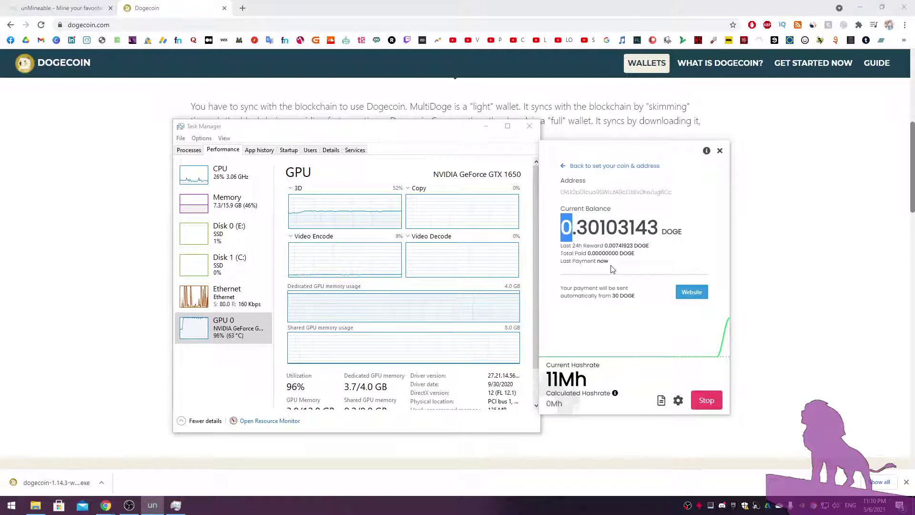
click(599, 230)
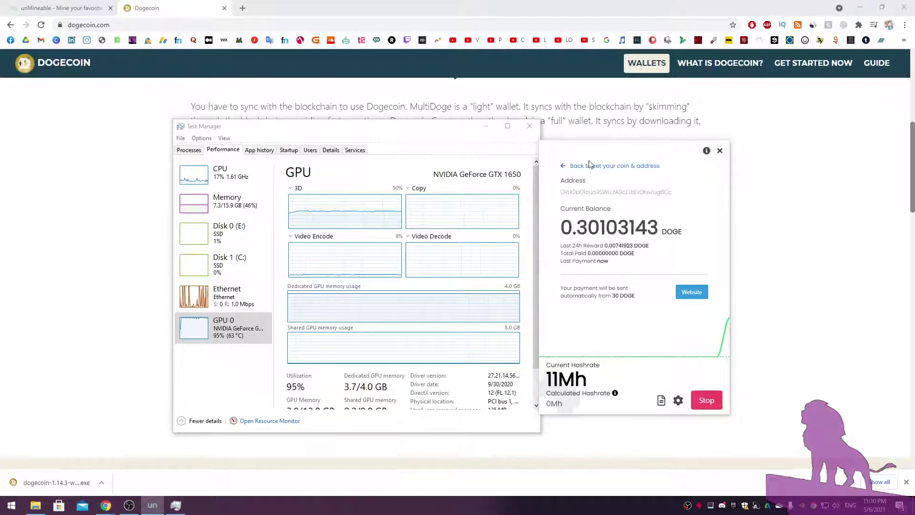
Reposition the miner and Task Manager windows slightly and check the GPU 0 utilization and temperature
mouse_move(606, 151)
mouse_down()
mouse_move(619, 151)
mouse_move(610, 155)
mouse_up()
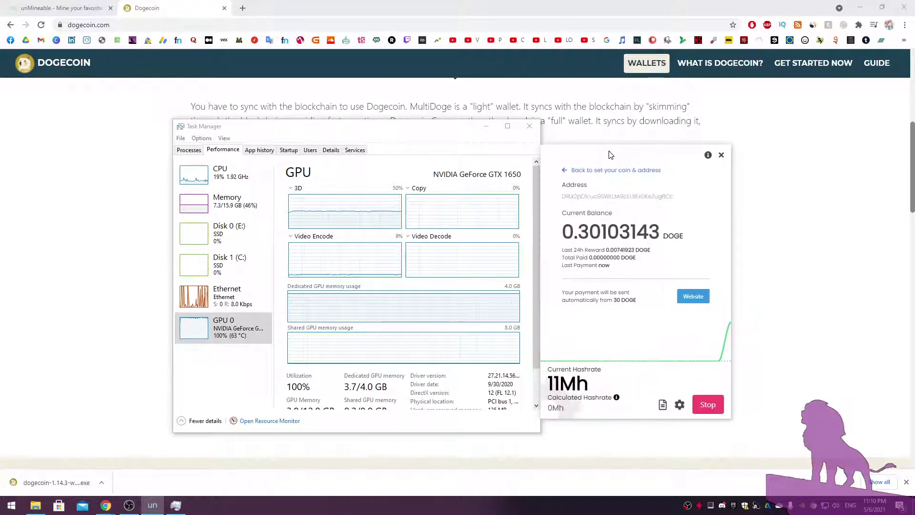
mouse_move(440, 130)
mouse_down()
mouse_move(428, 125)
mouse_move(440, 135)
mouse_up()
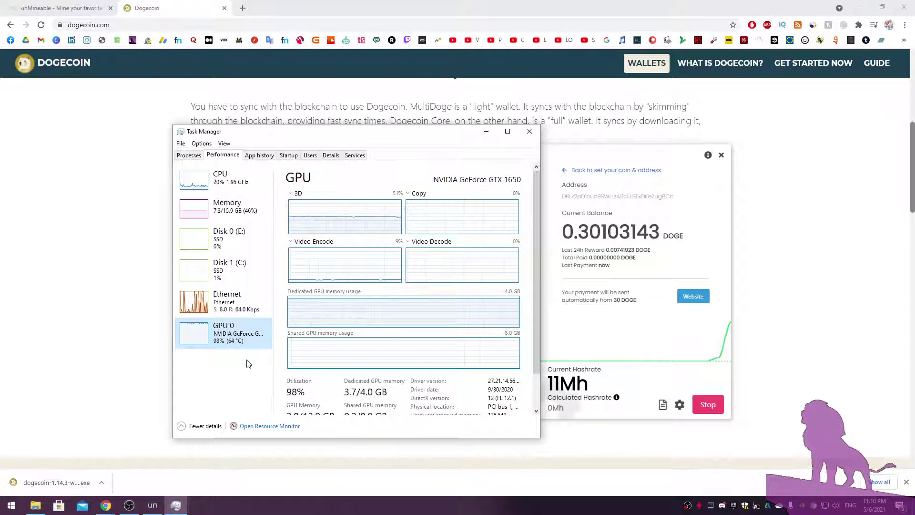
mouse_move(533, 223)
mouse_down()
mouse_move(536, 260)
mouse_move(534, 223)
mouse_up()
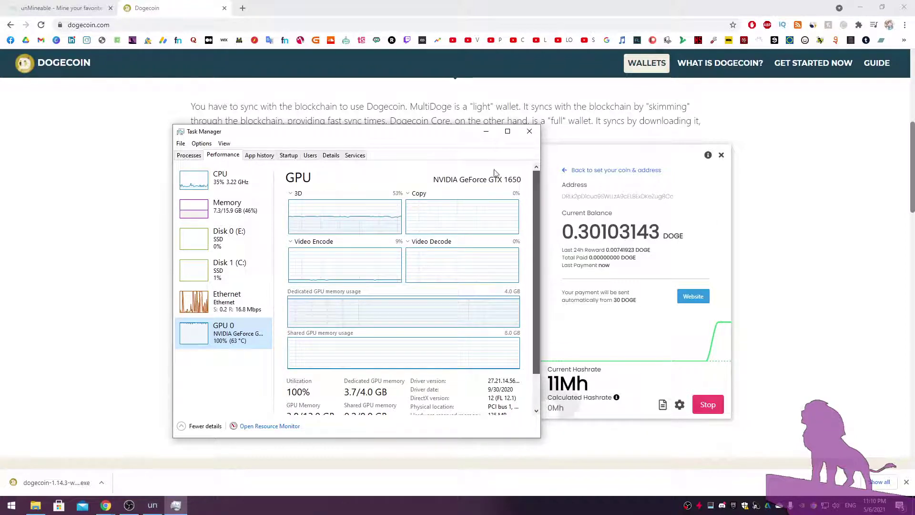
click(243, 8)
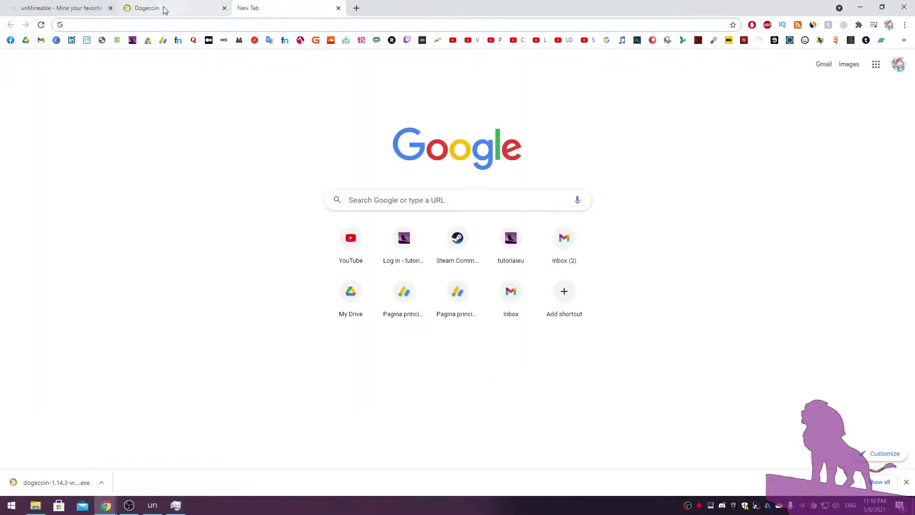
mouse_move(288, 12)
mouse_down()
mouse_move(339, 10)
mouse_move(306, 12)
mouse_up()
click(357, 21)
click(338, 8)
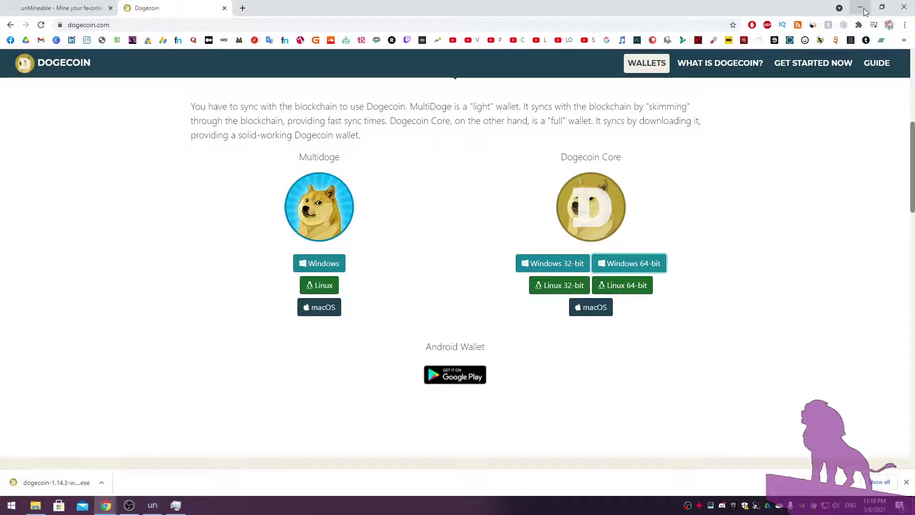
Bring up the miner over the unMineable download page and check its automatic payment threshold
click(53, 8)
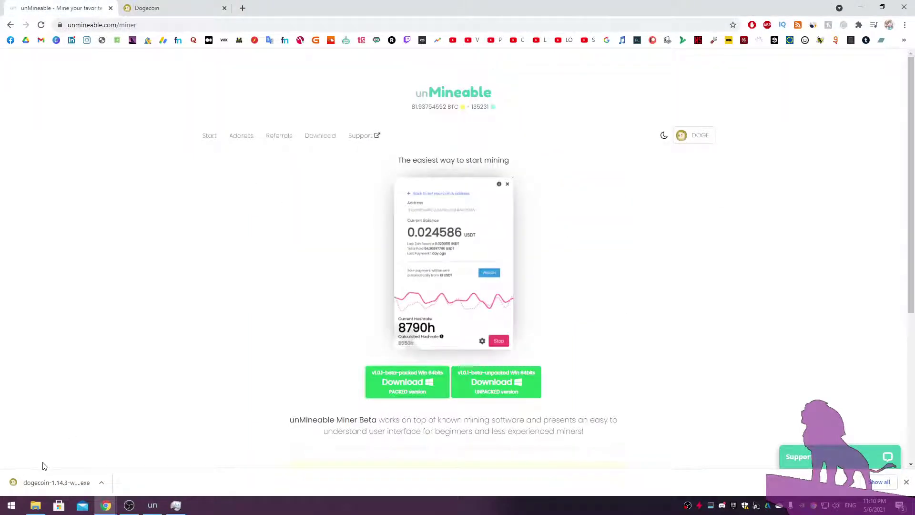
click(153, 505)
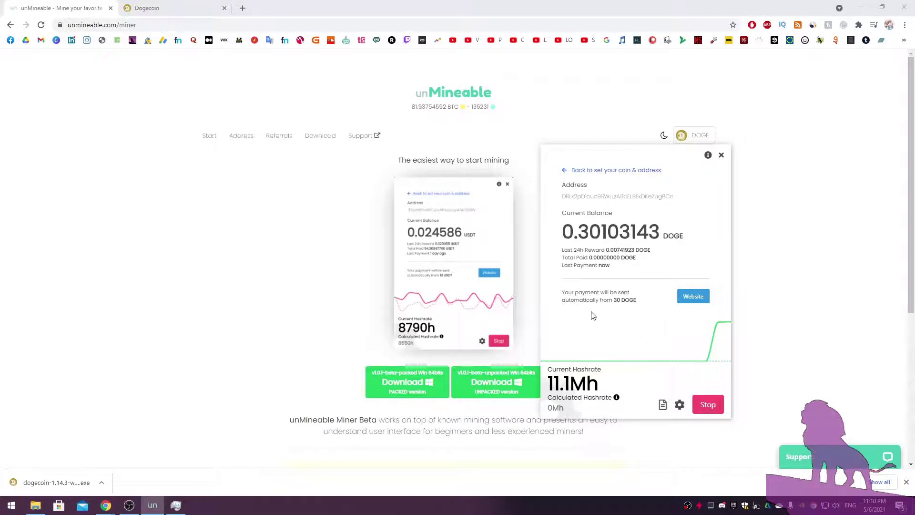
drag(564, 291, 625, 301)
triple_click(607, 300)
click(618, 319)
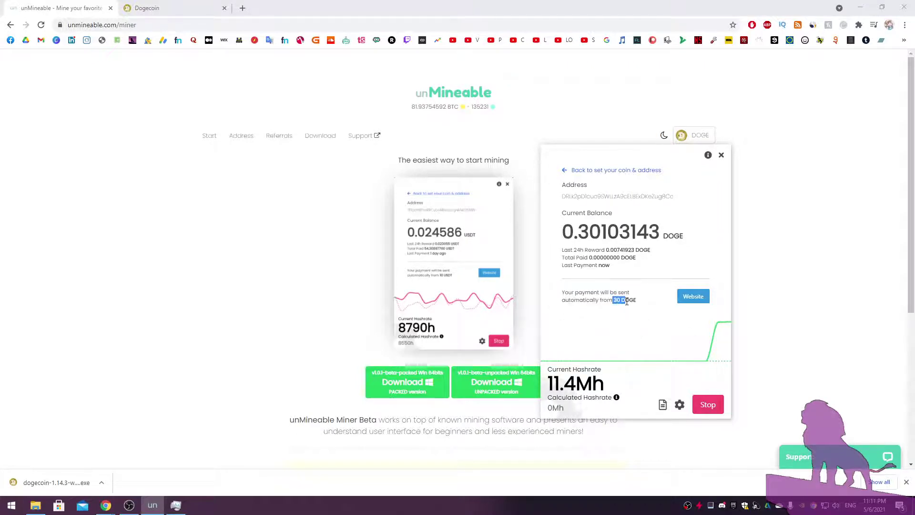
Open the miner's address page on the unMineable website in a maximized window and examine the balance, minimum payment and wallet address
click(693, 296)
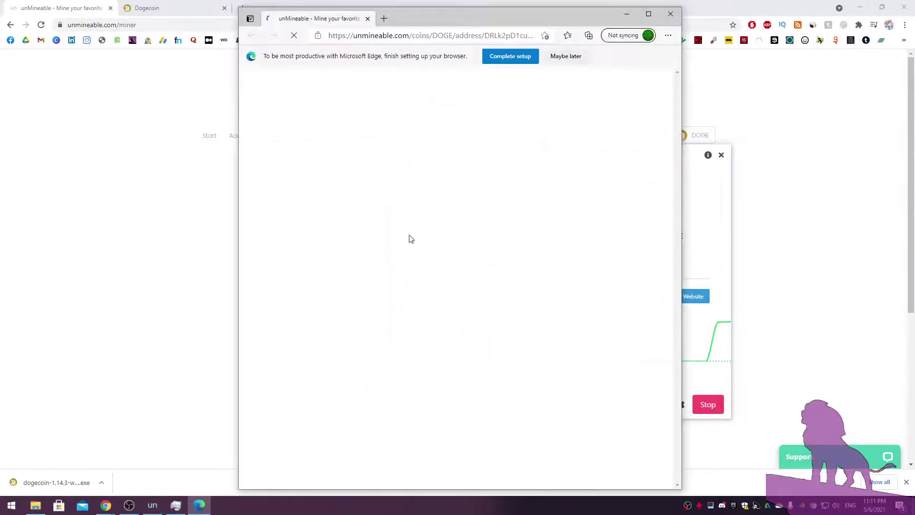
double_click(492, 26)
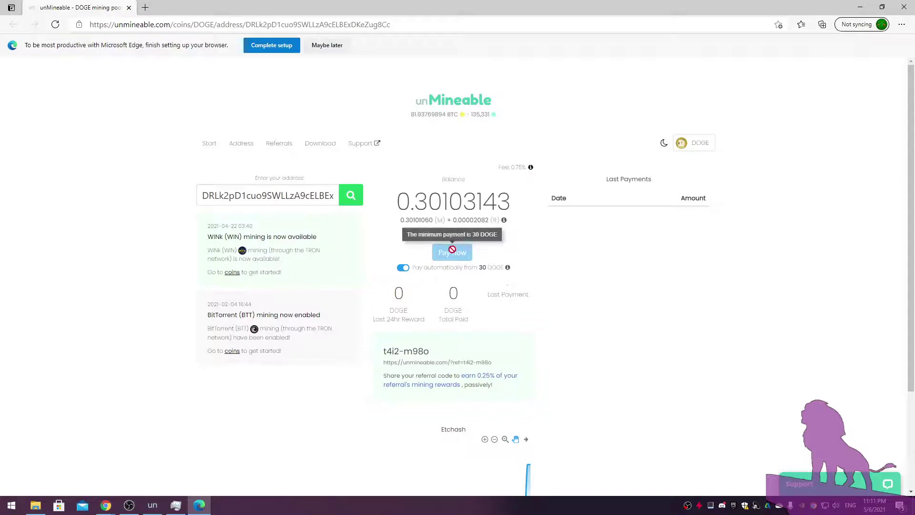
drag(401, 200, 506, 201)
click(265, 201)
drag(204, 196, 484, 201)
click(120, 252)
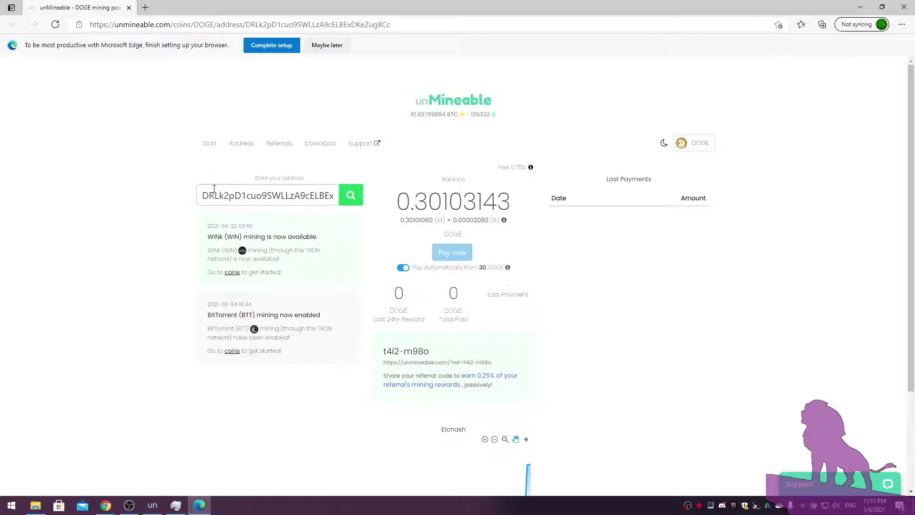
Switch back to Chrome and revisit the unMineable Miner and Dogecoin wallet download pages
key(alt+Tab)
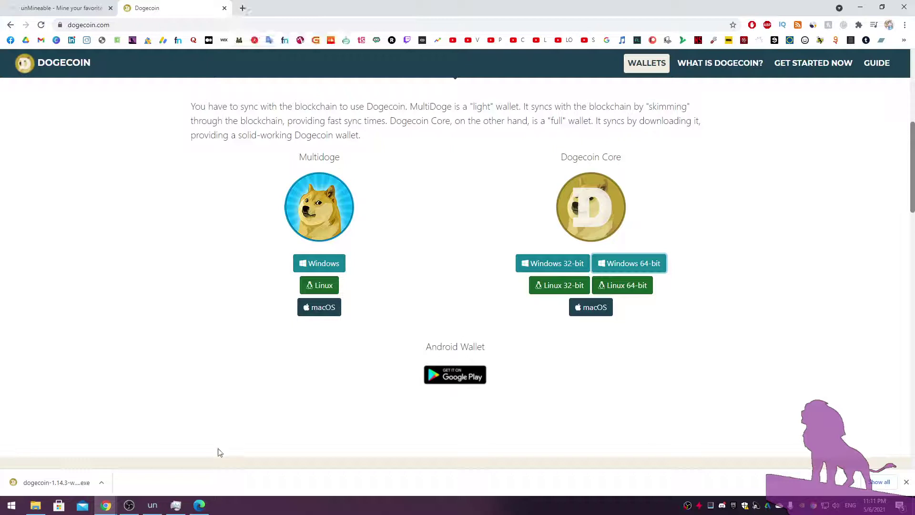
click(55, 8)
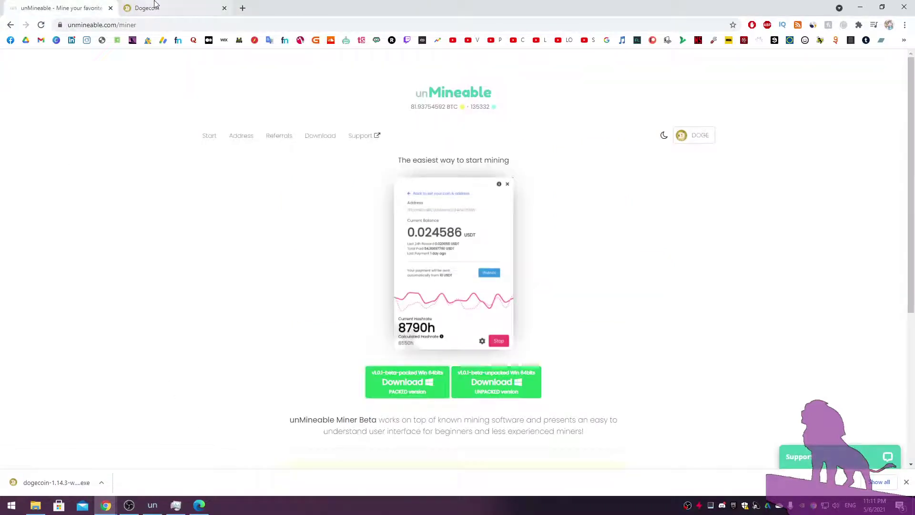
click(184, 14)
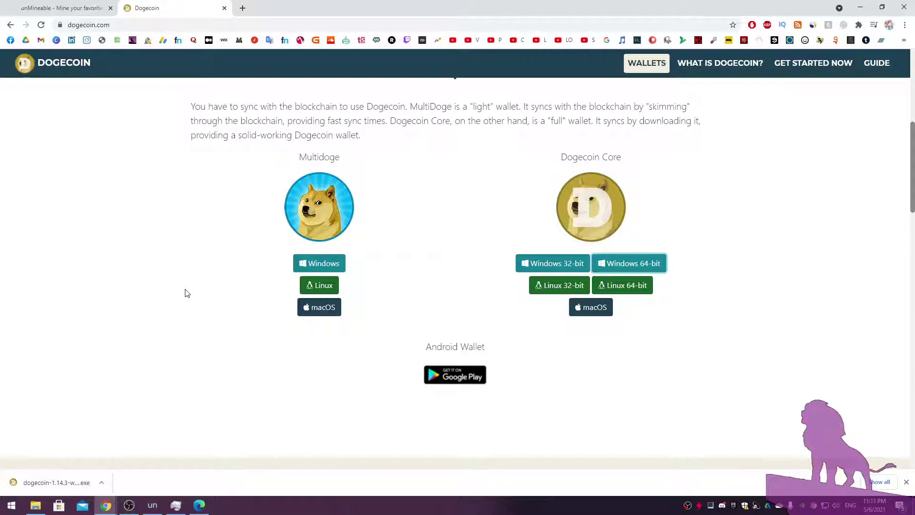
click(102, 10)
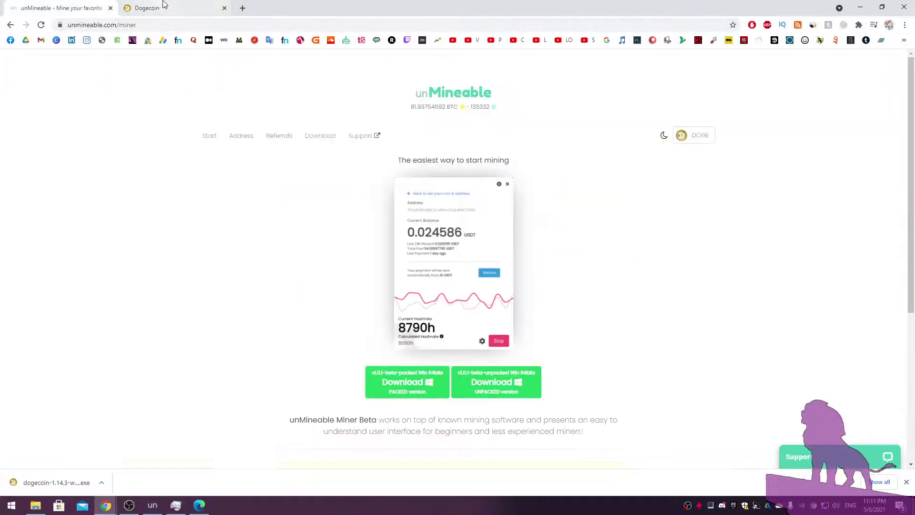
key(ctrl+Tab)
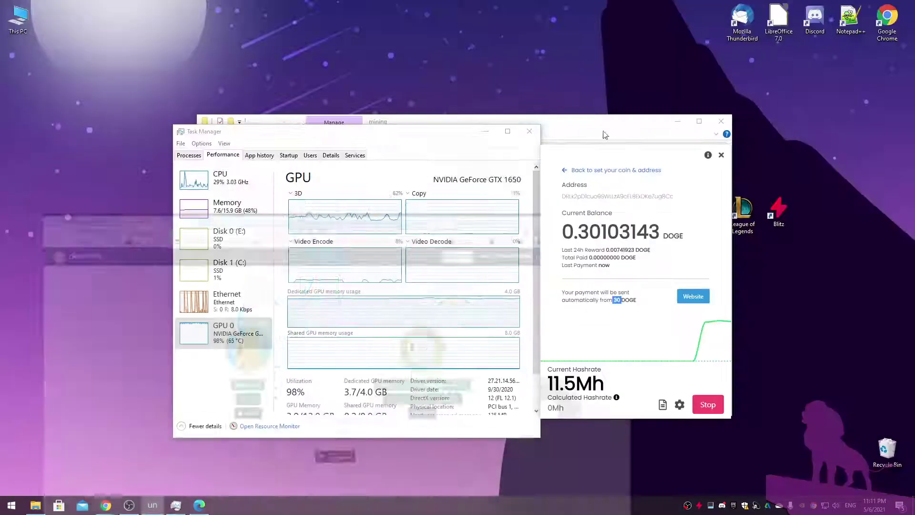
Minimize the browser, place the miner beside Task Manager, and check the current DOGE balance against the GPU load
click(860, 7)
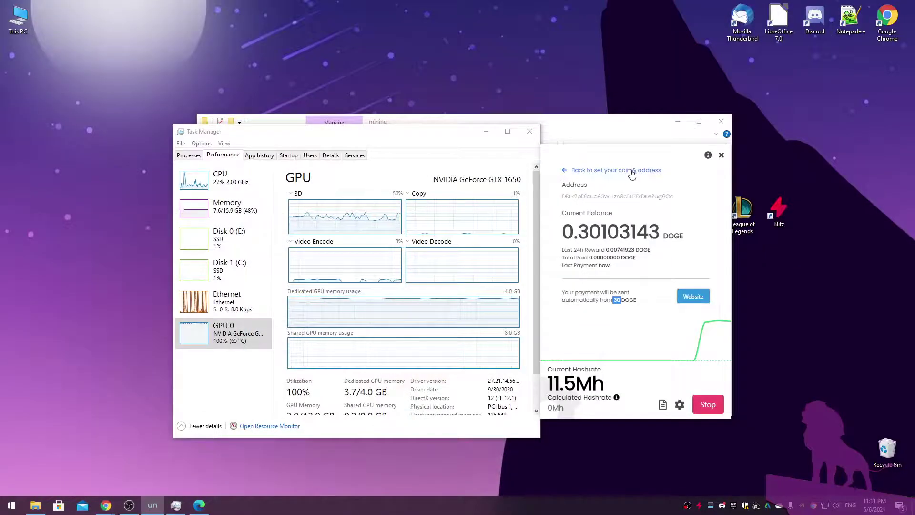
drag(637, 155, 688, 159)
drag(419, 136, 454, 144)
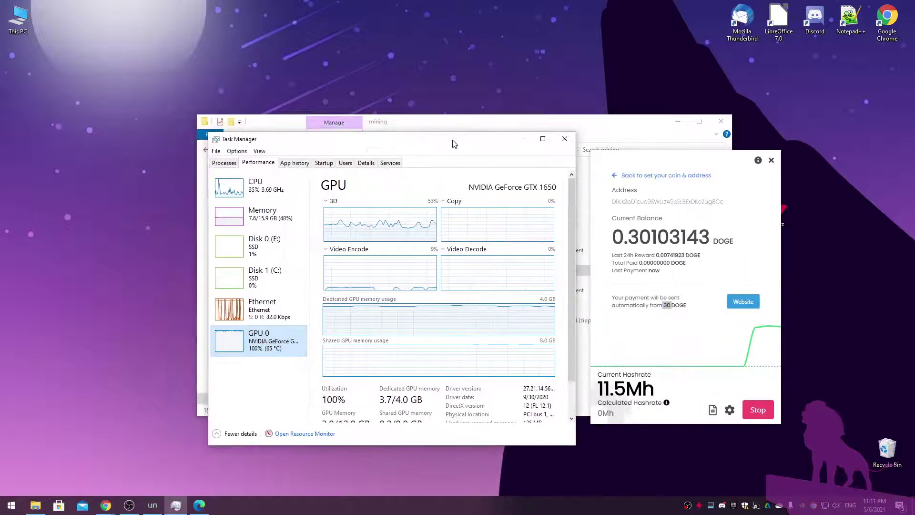
drag(652, 155, 640, 154)
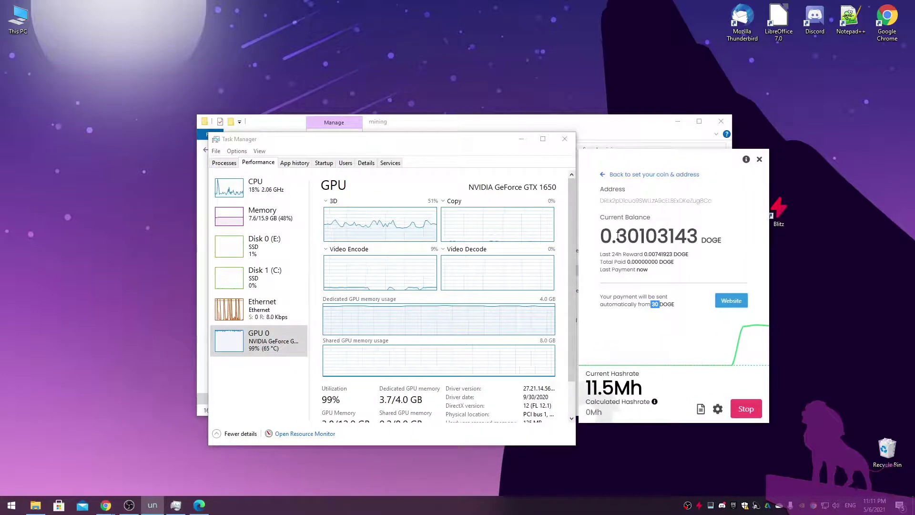
drag(600, 237, 704, 238)
click(691, 233)
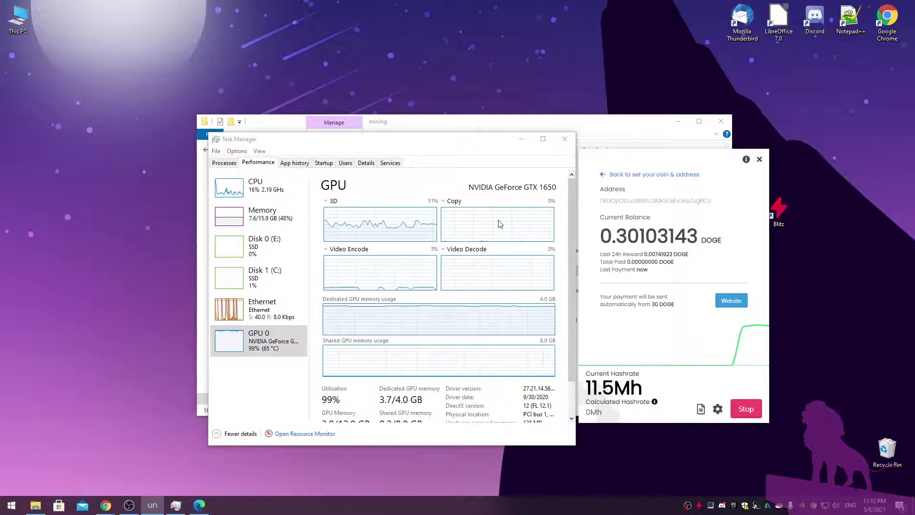
Bring the mining folder forward to review its files and close the folder window
drag(629, 129, 513, 89)
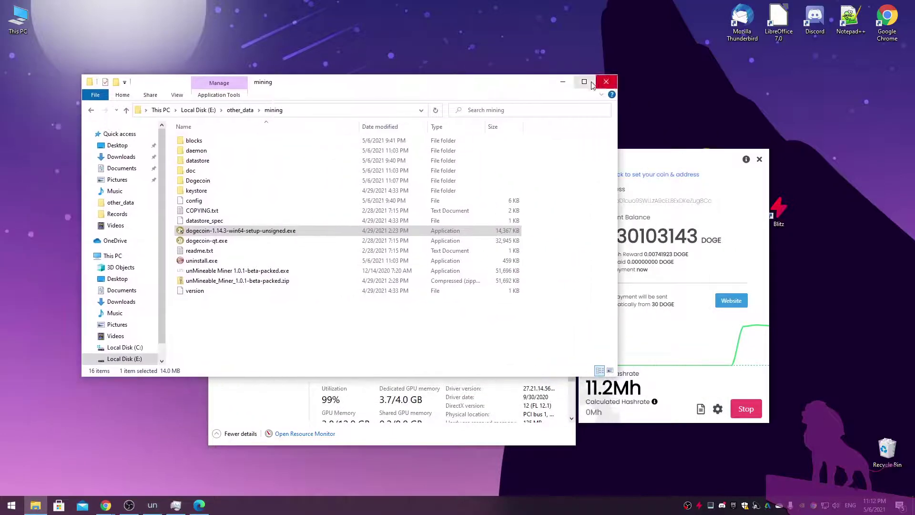
drag(280, 347, 337, 123)
drag(491, 82, 525, 74)
click(640, 74)
drag(170, 85, 828, 470)
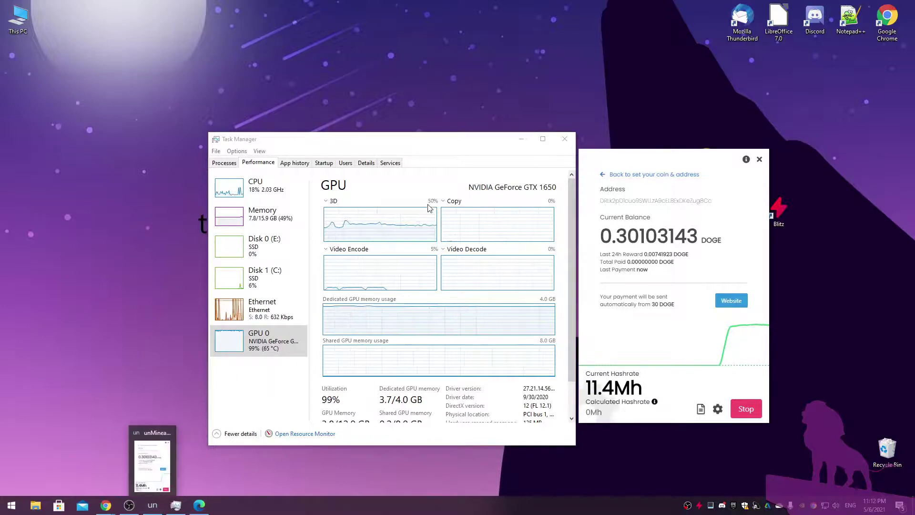
Minimize Task Manager and reposition the miner window on the cleared desktop
click(522, 138)
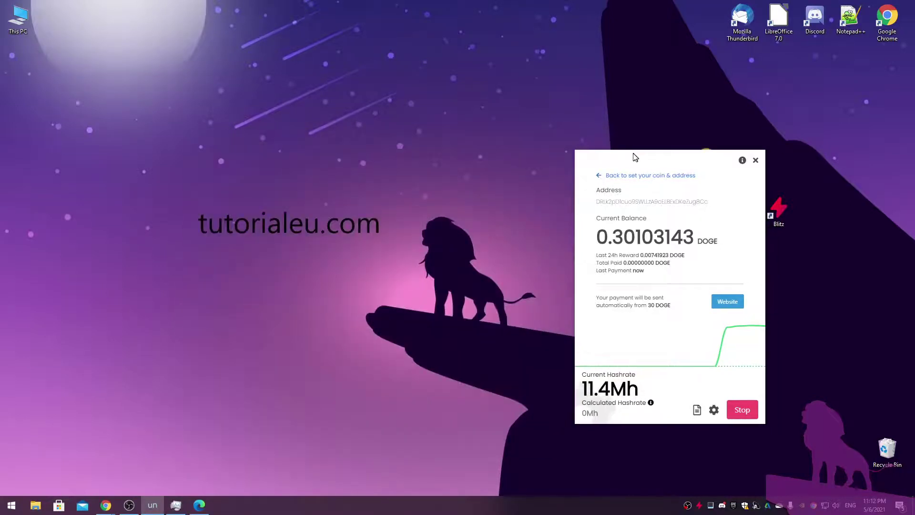
drag(636, 158, 602, 129)
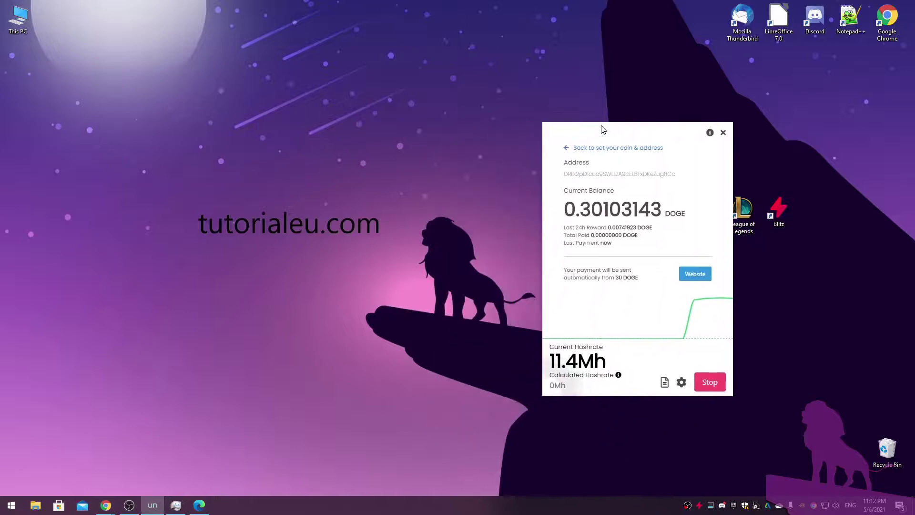
right_click(326, 103)
click(233, 132)
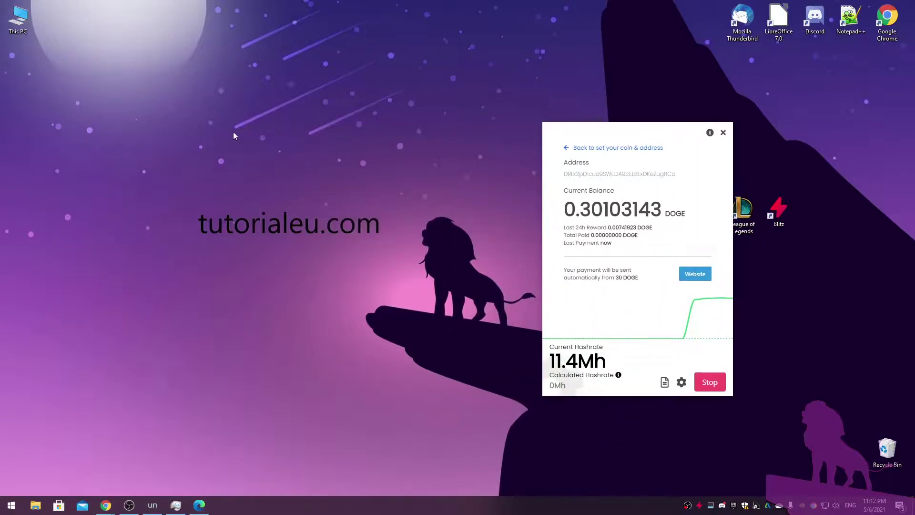
right_click(233, 132)
click(266, 161)
drag(392, 82, 418, 362)
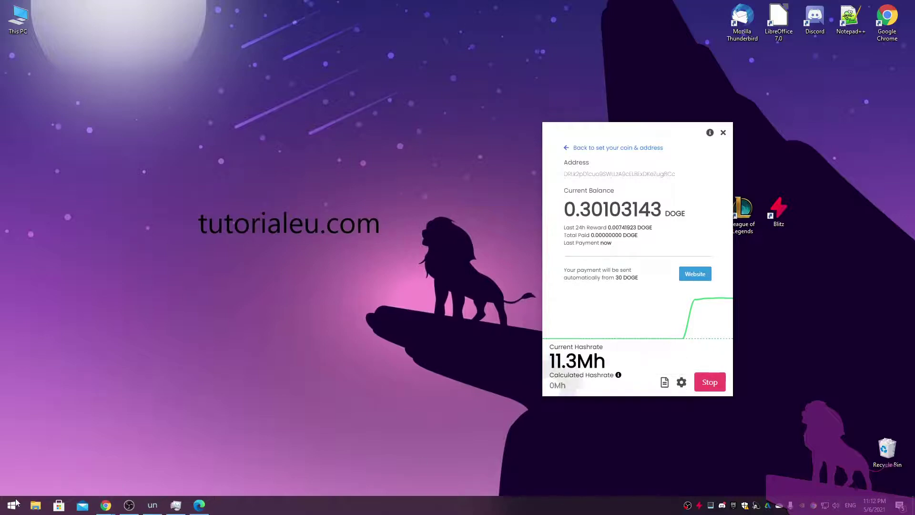
Switch to Chrome and open tutorialeu.com in a new tab
mouse_move(107, 504)
click(143, 463)
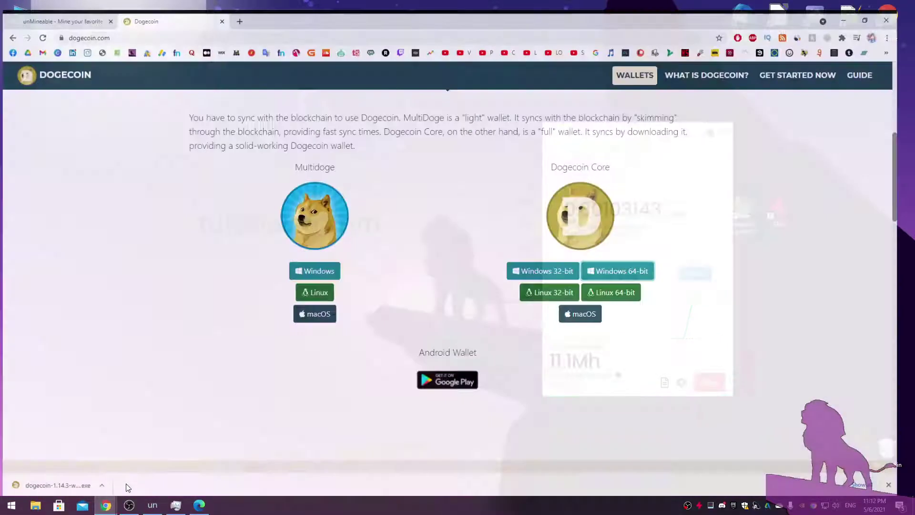
click(242, 9)
text(tutorialeu.)
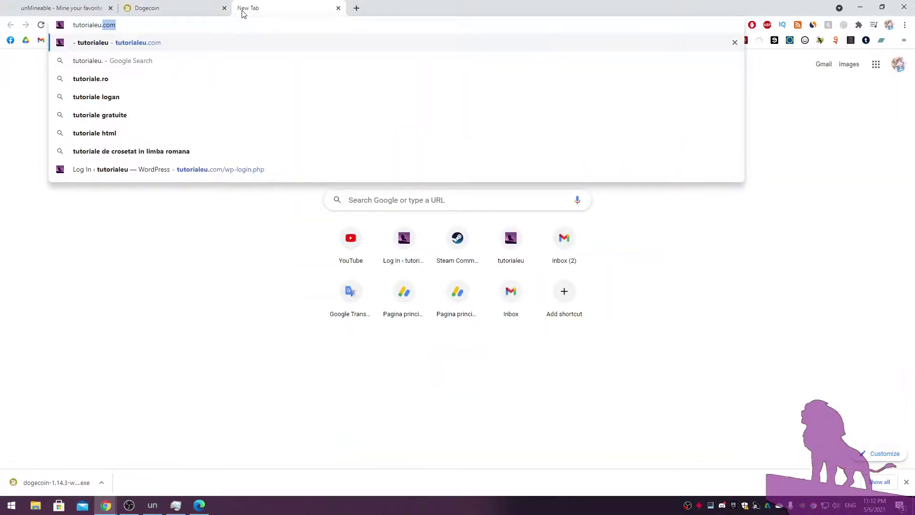
key(Return)
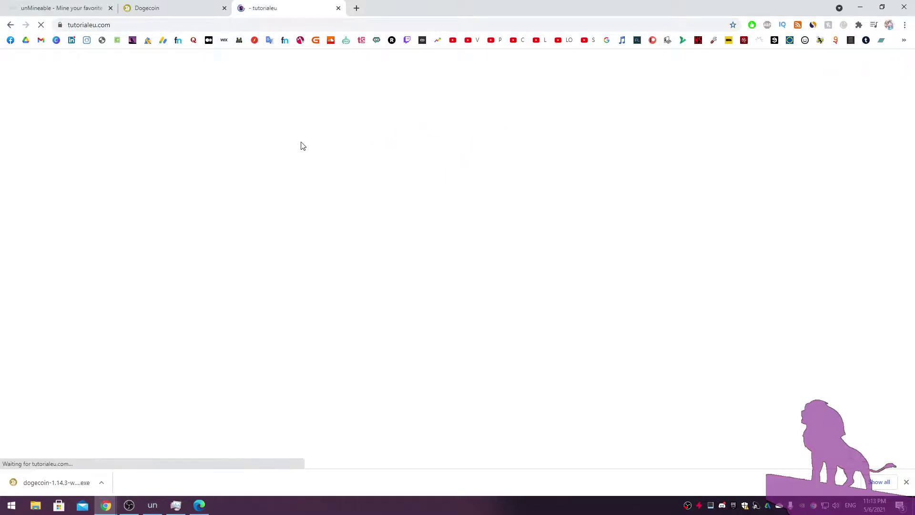
Browse the tutorialeu.com home page through its products, channels and music sections and return to its header
scroll(352, 175, down, 5)
scroll(352, 176, up, 5)
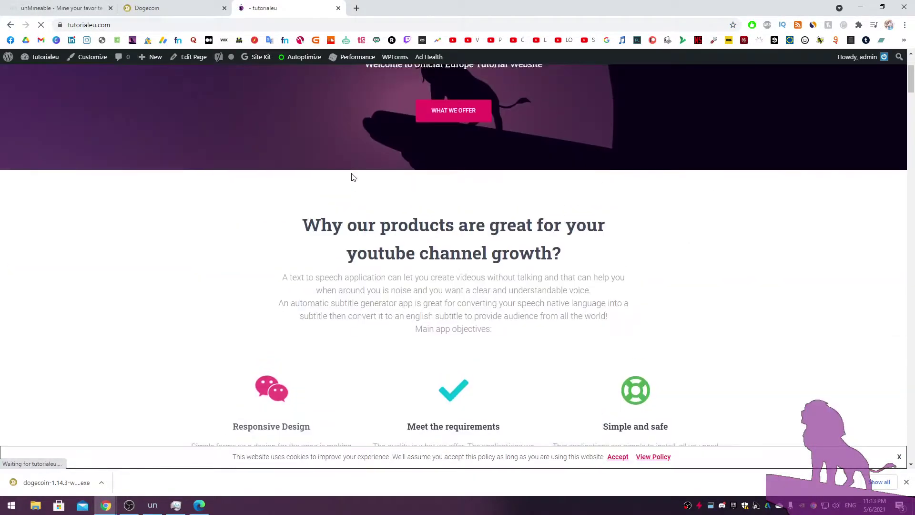
mouse_move(612, 144)
scroll(324, 200, down, 20)
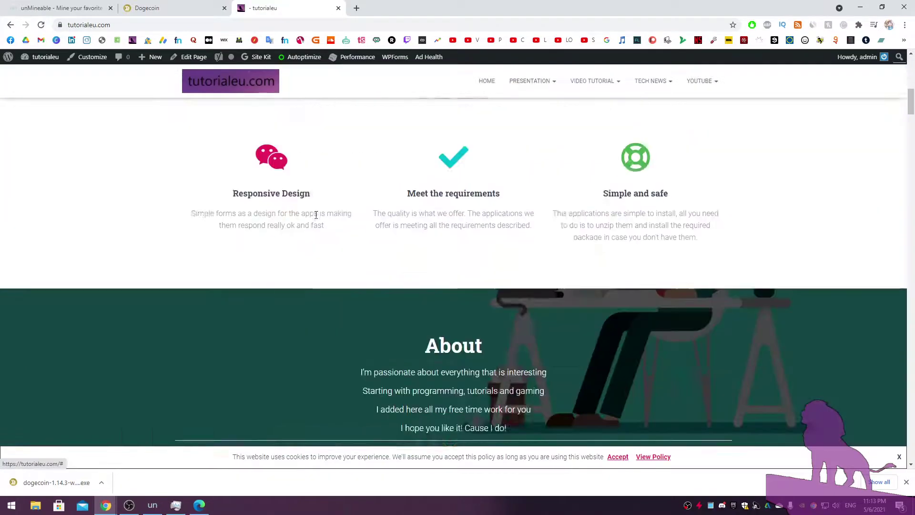
scroll(326, 204, down, 12)
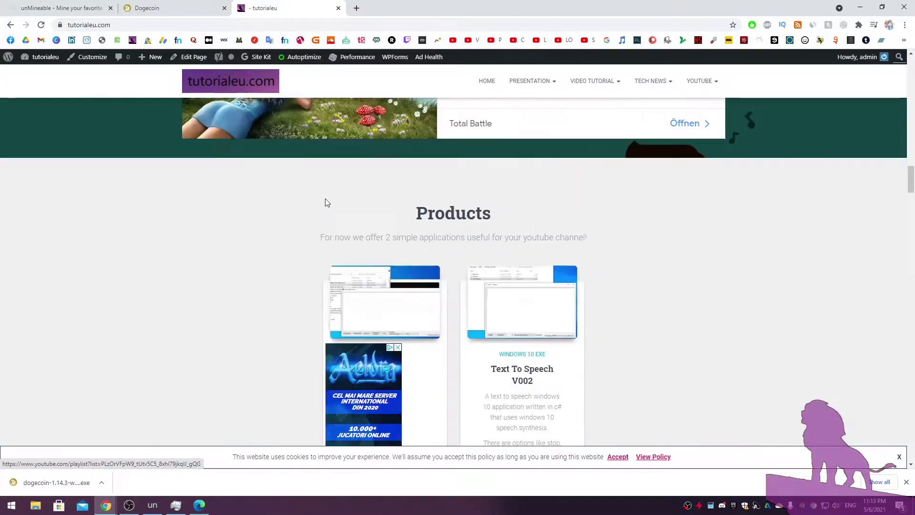
scroll(467, 289, up, 6)
scroll(467, 289, down, 10)
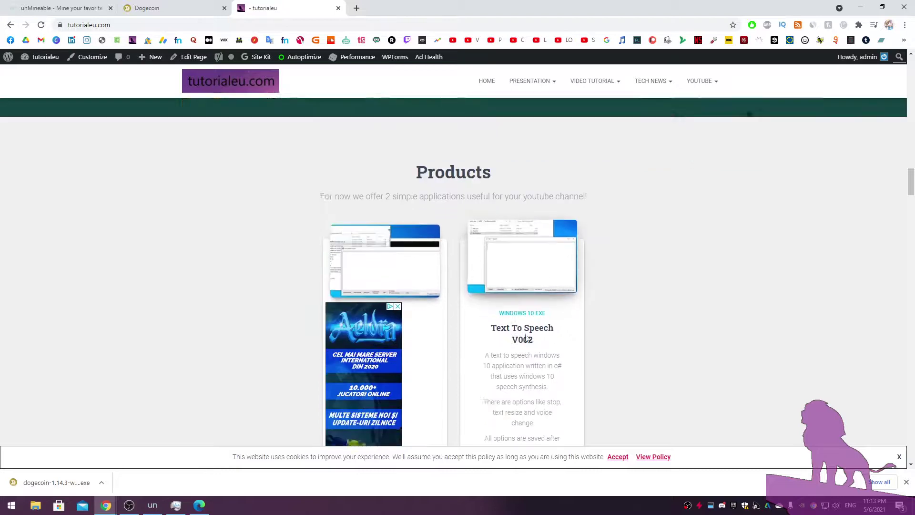
scroll(409, 252, up, 3)
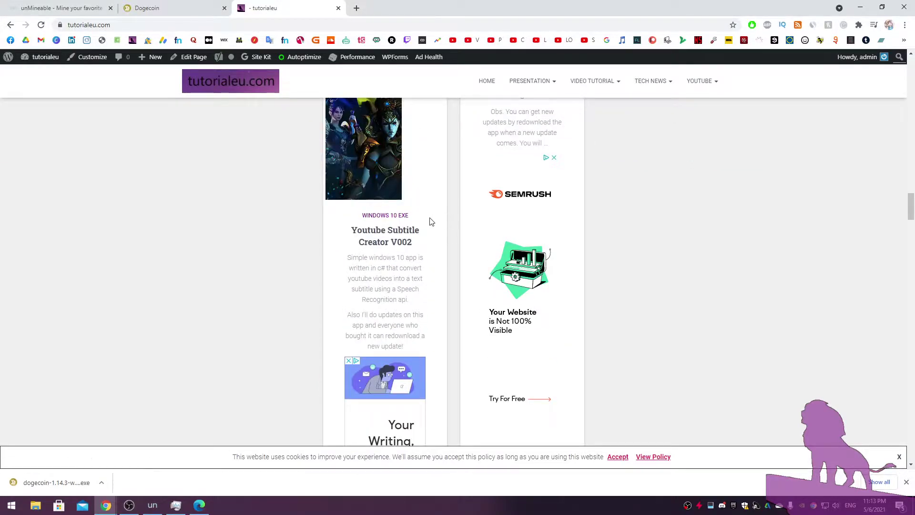
scroll(434, 254, down, 15)
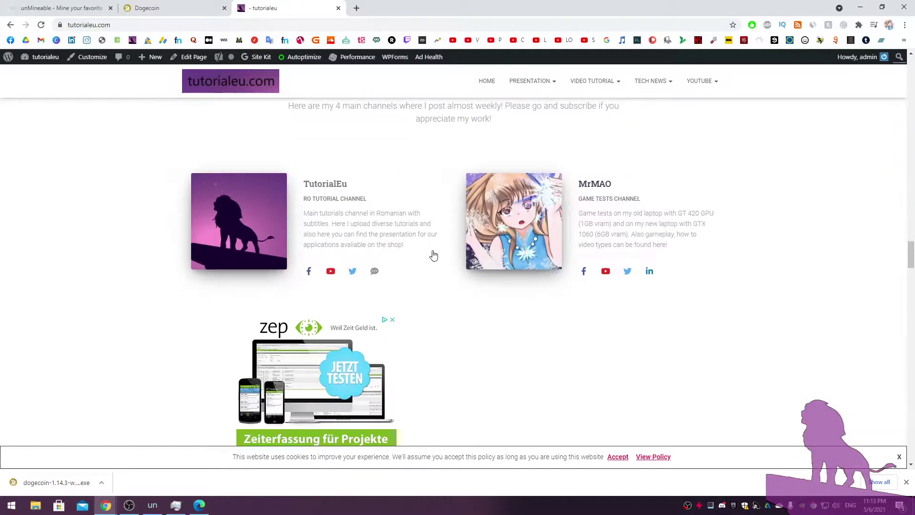
scroll(434, 254, down, 20)
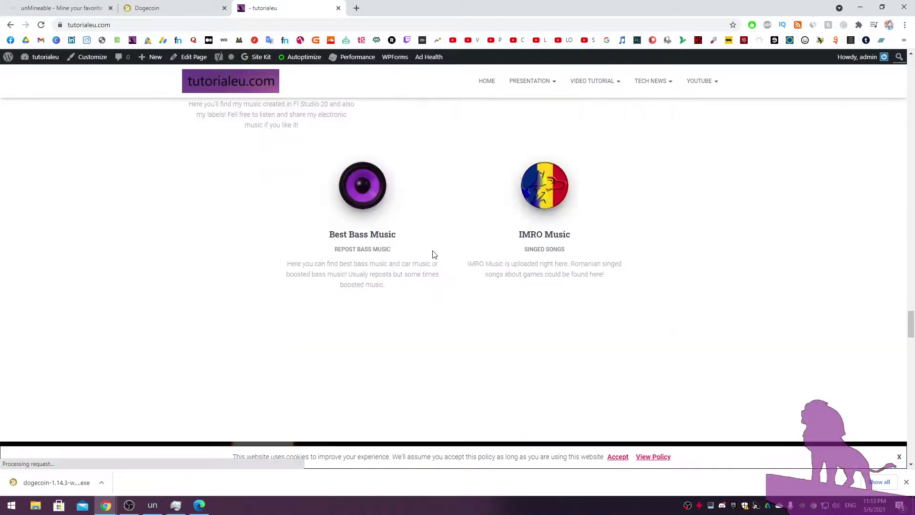
scroll(433, 254, up, 20)
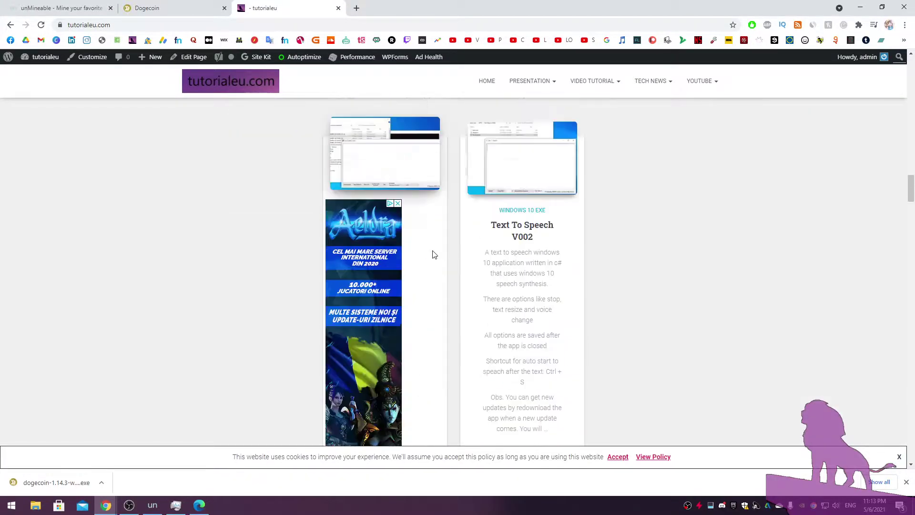
scroll(394, 228, up, 2)
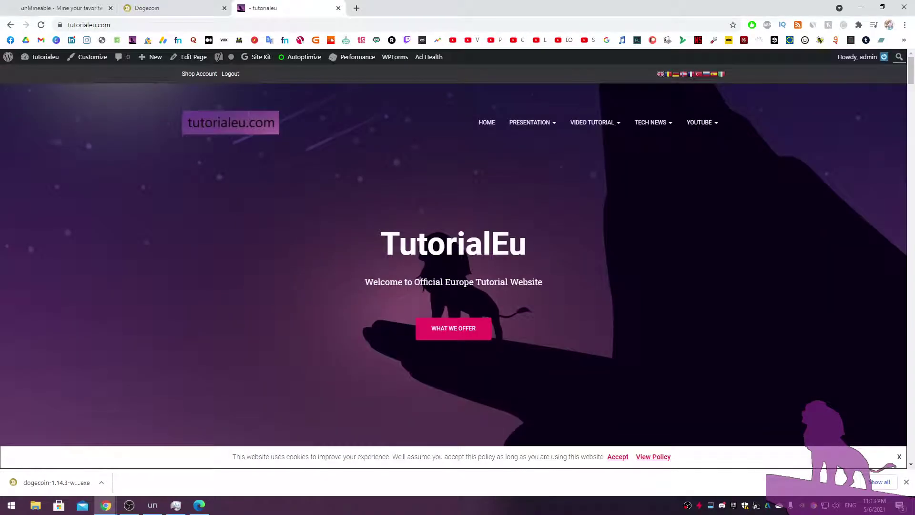